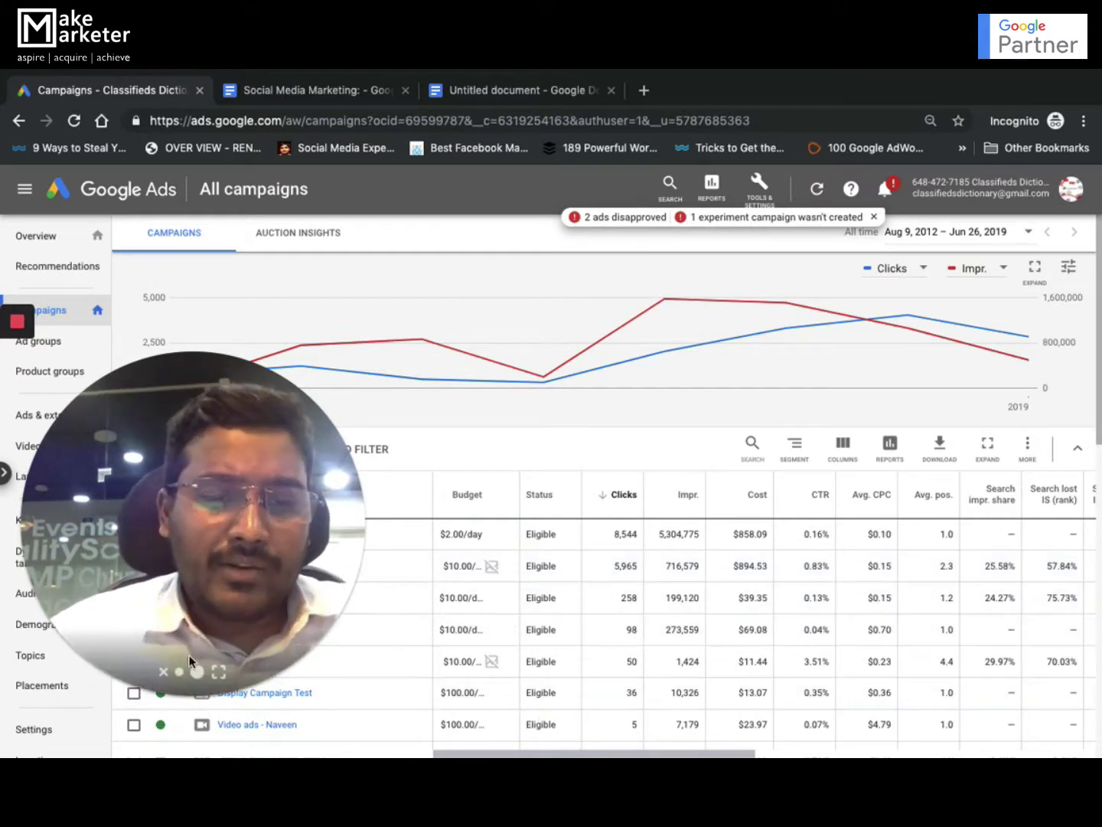
pyautogui.click(185, 666)
pyautogui.moveTo(115, 601); pyautogui.dragTo(853, 269)
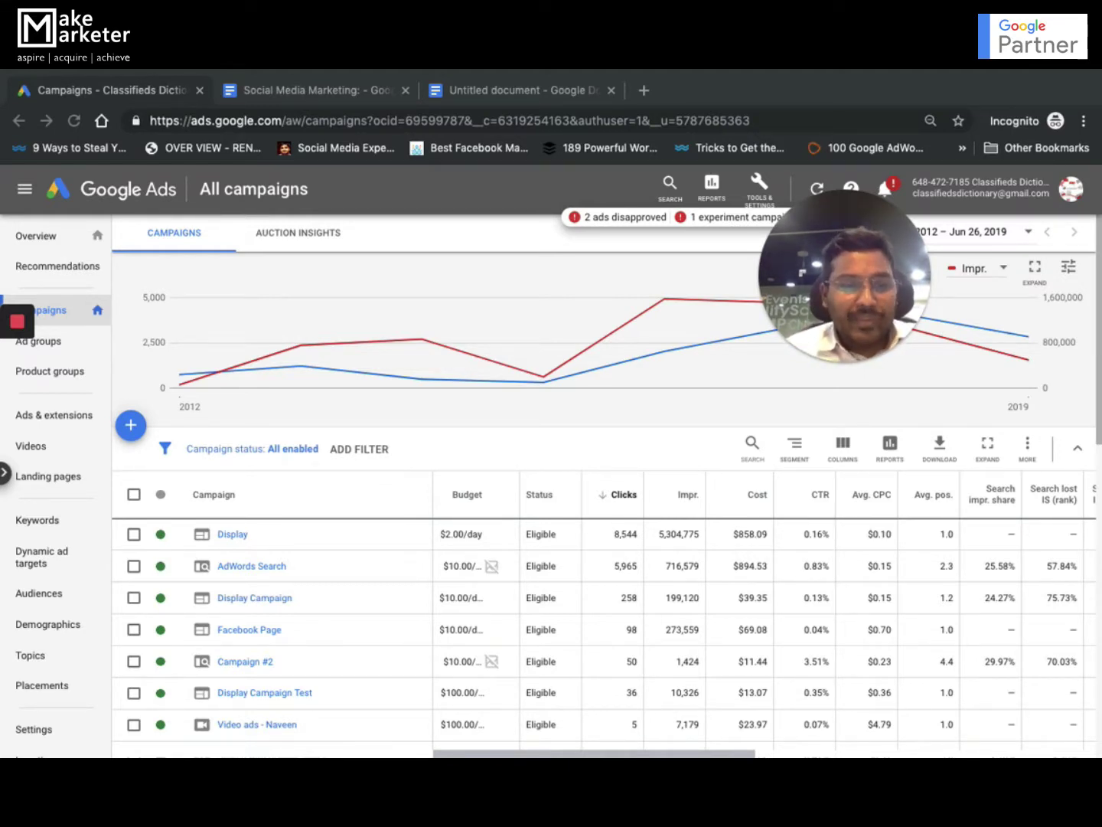
pyautogui.moveTo(797, 727)
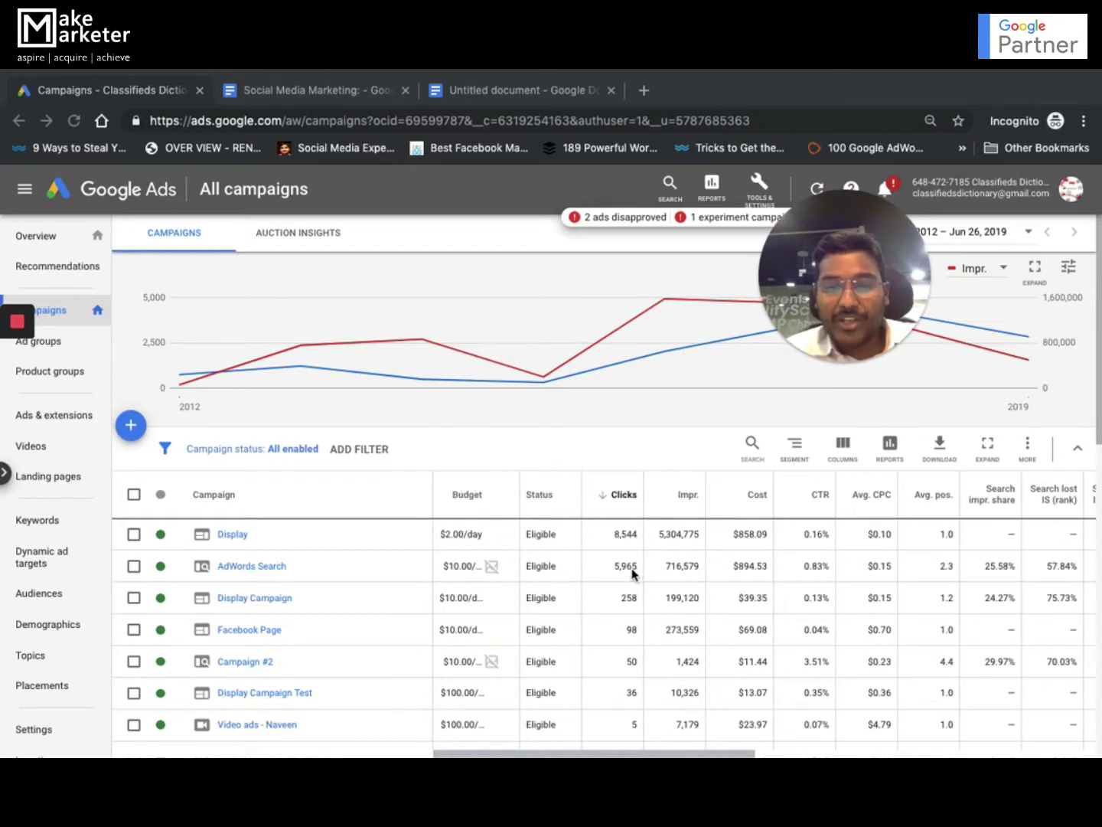
# - Open the SEO Training ad group inside the AdWords Search campaign
pyautogui.click(266, 566)
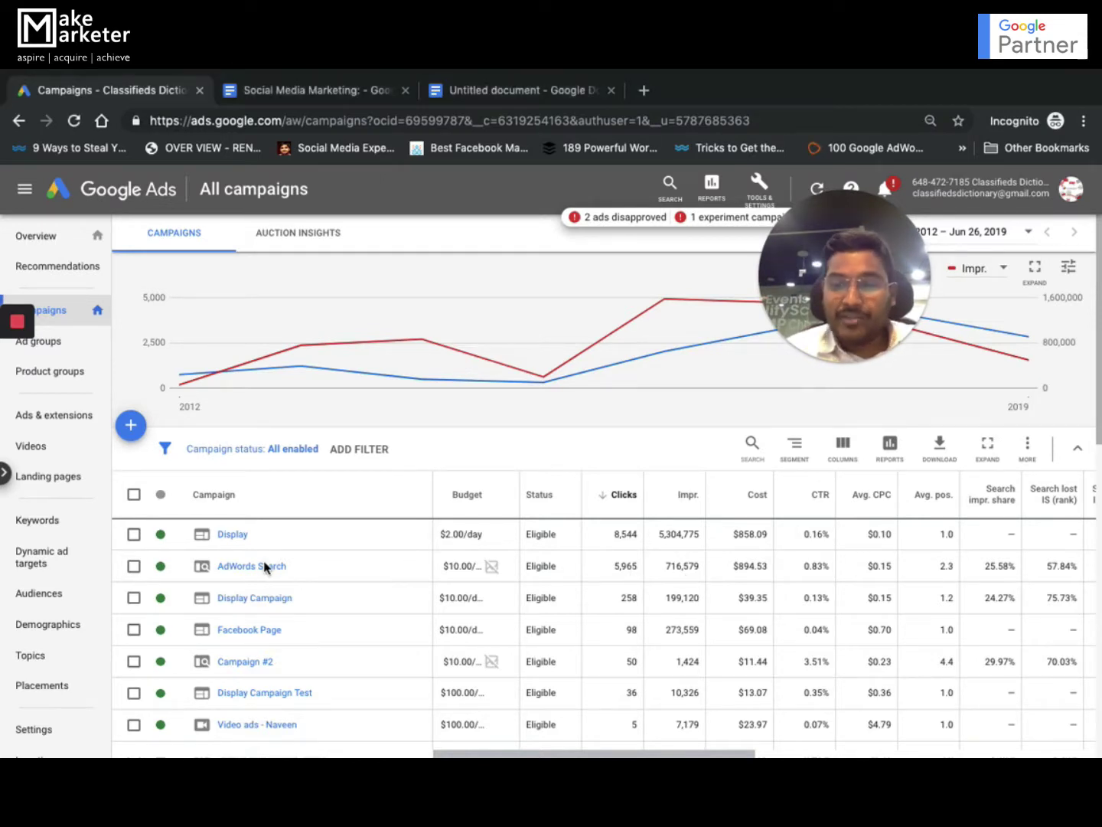
pyautogui.click(265, 565)
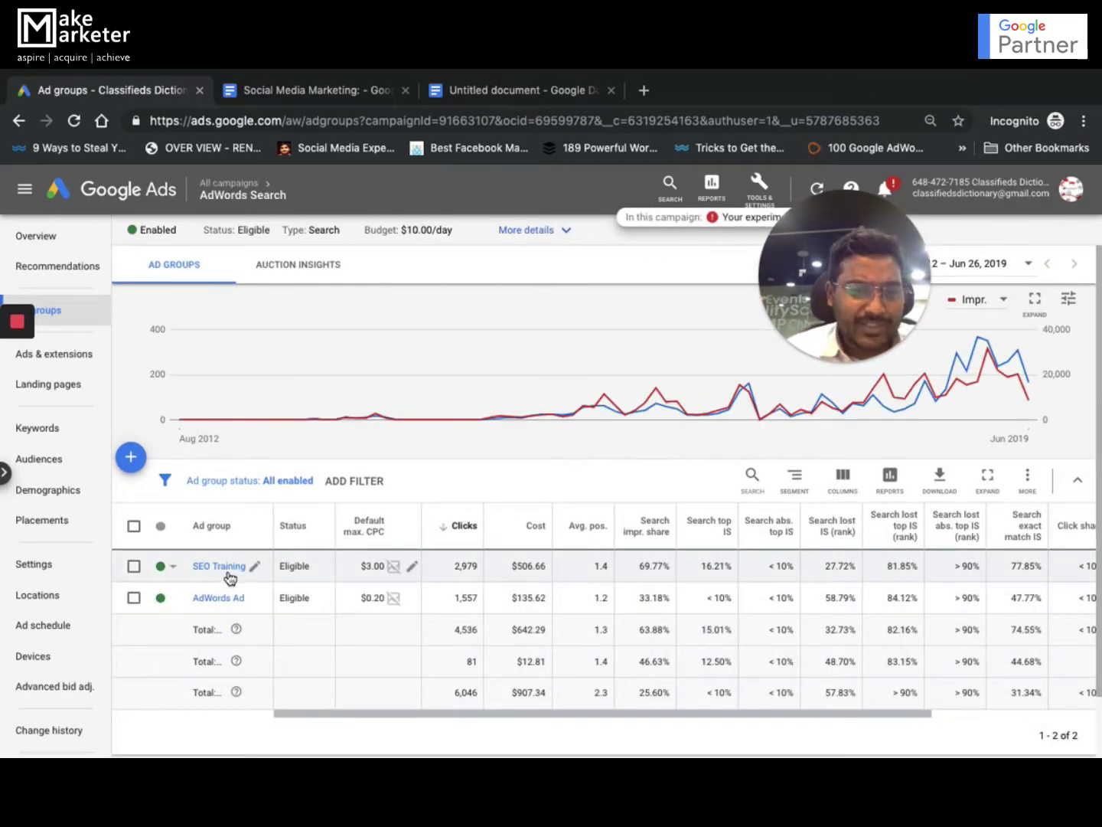
pyautogui.click(226, 567)
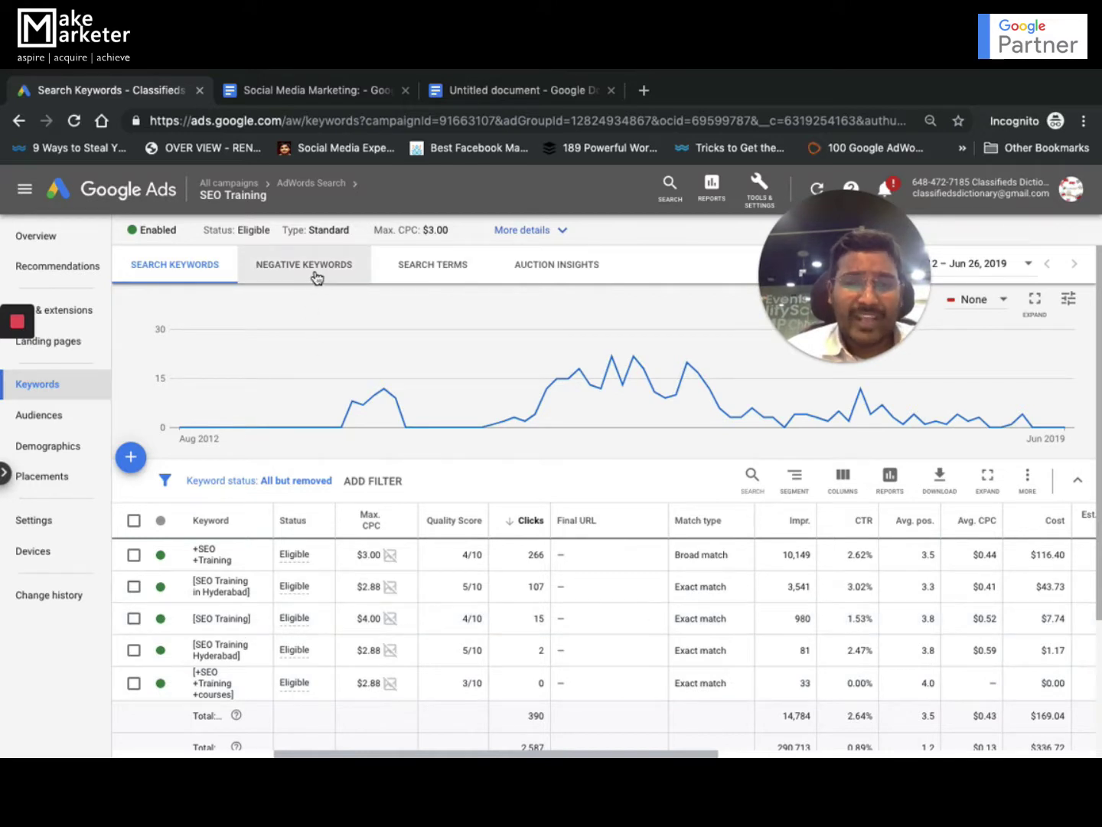
# - Go to the ad group's ads and start creating a new text ad
pyautogui.click(73, 317)
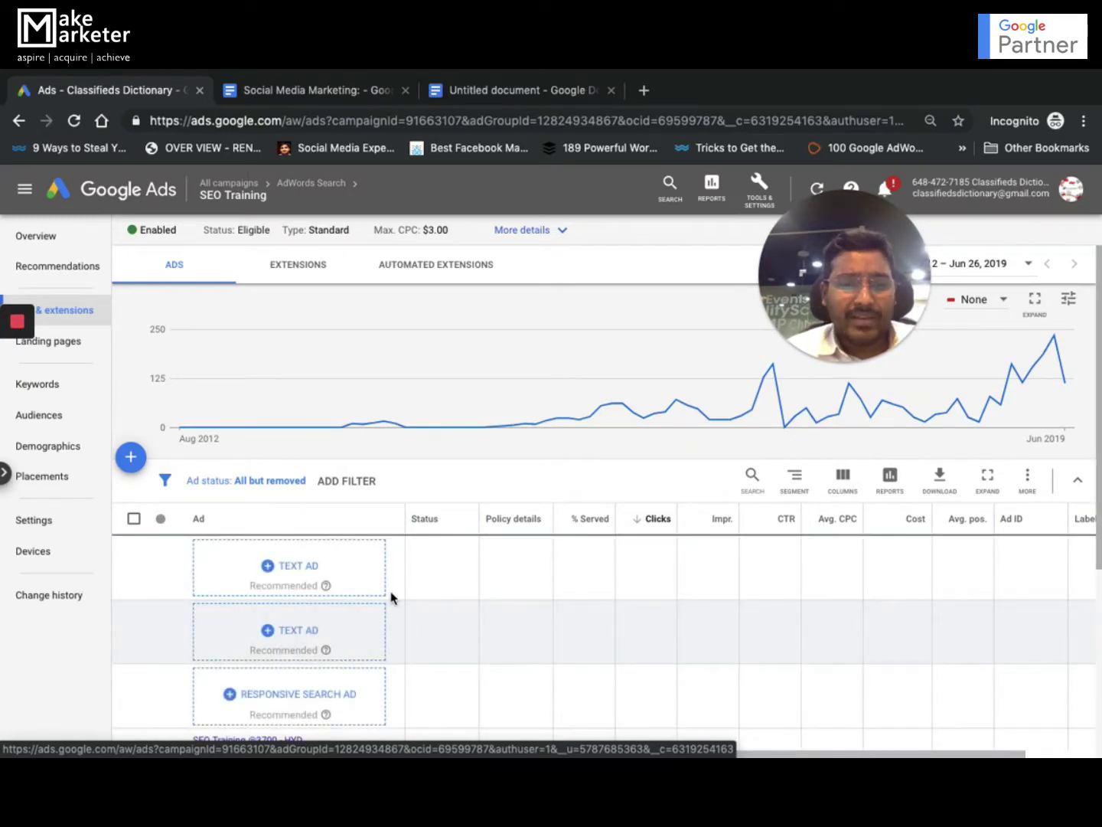
pyautogui.scroll(-3, 389, 596)
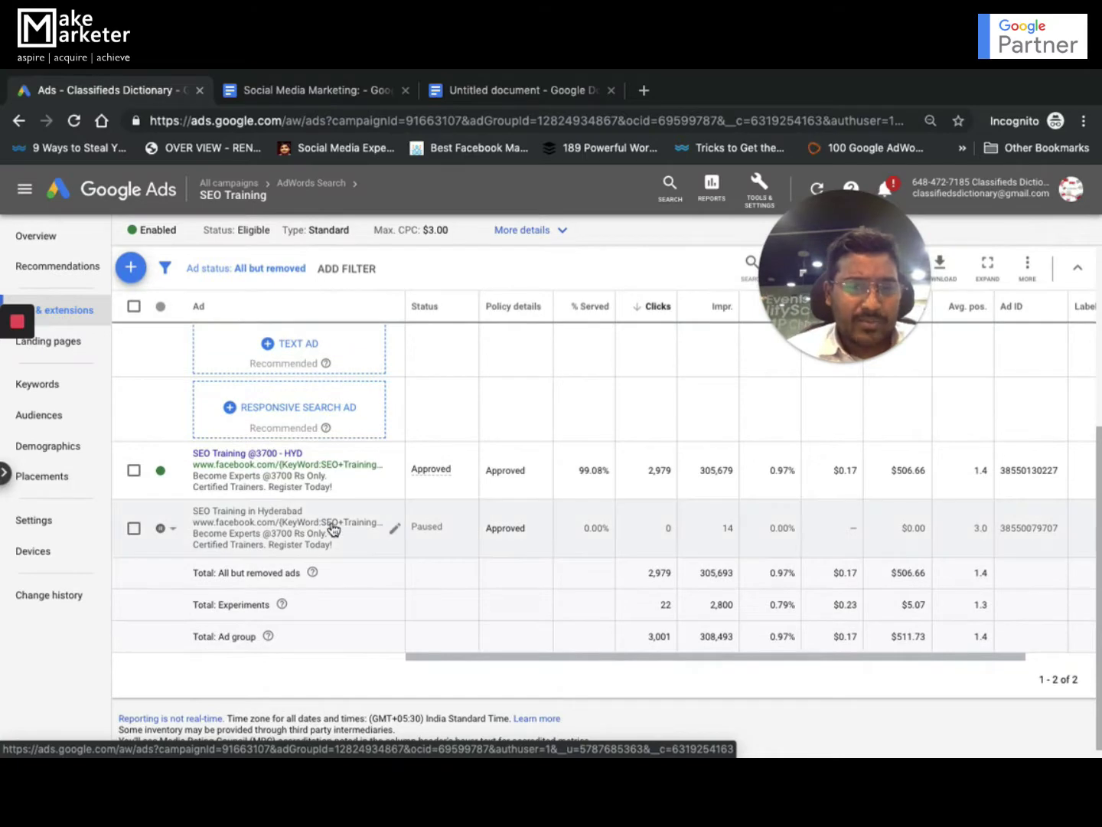
pyautogui.scroll(3, 332, 526)
pyautogui.click(135, 407)
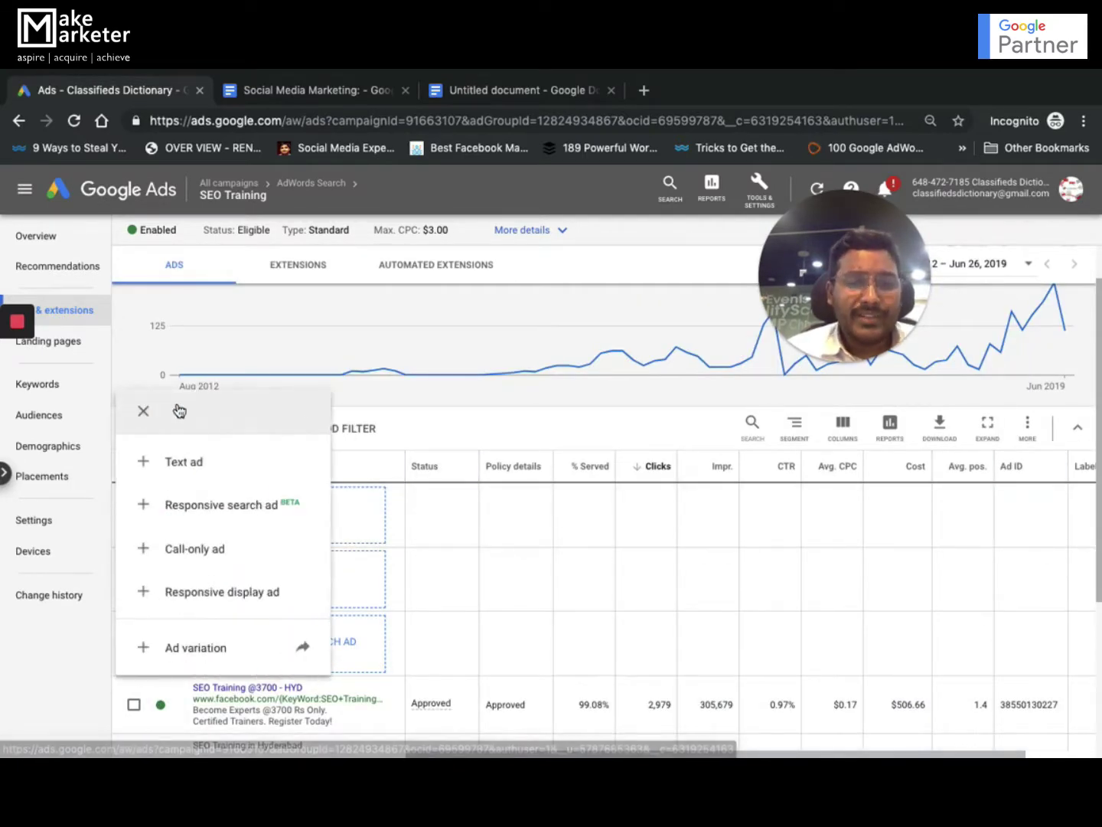
pyautogui.click(243, 469)
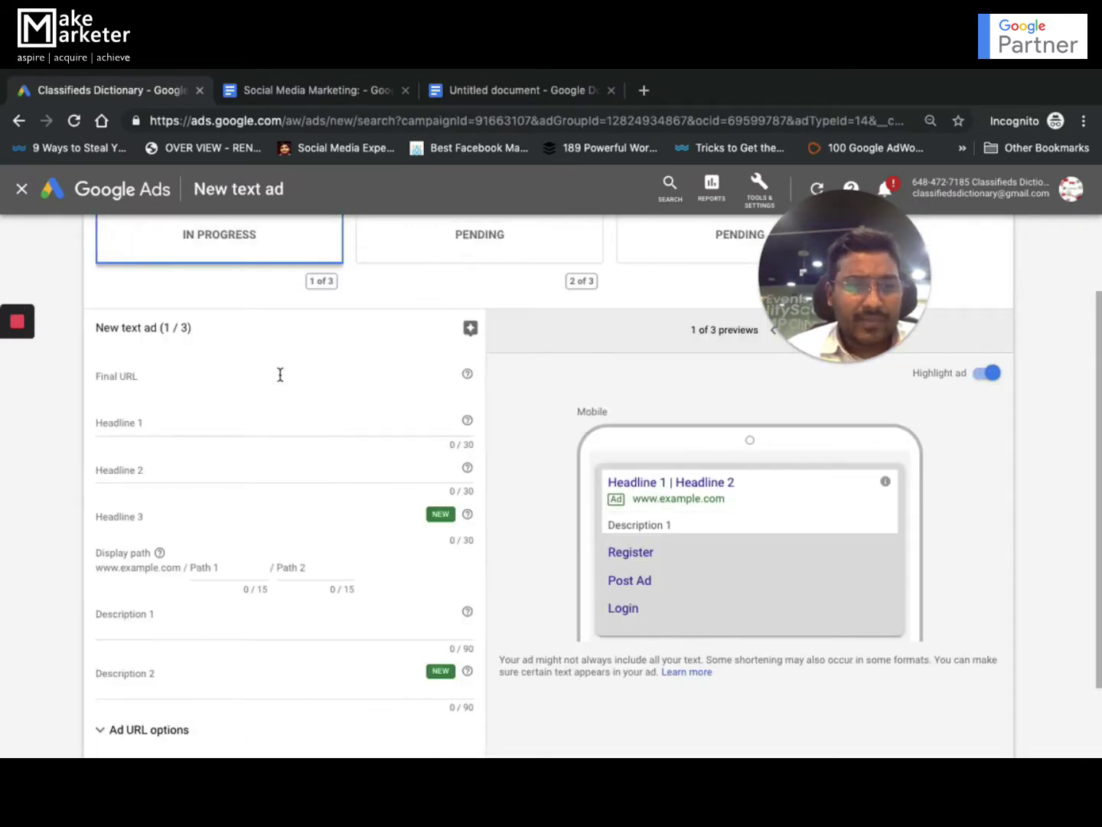
pyautogui.click(224, 421)
pyautogui.write('SEO Traii')
pyautogui.write('ing')
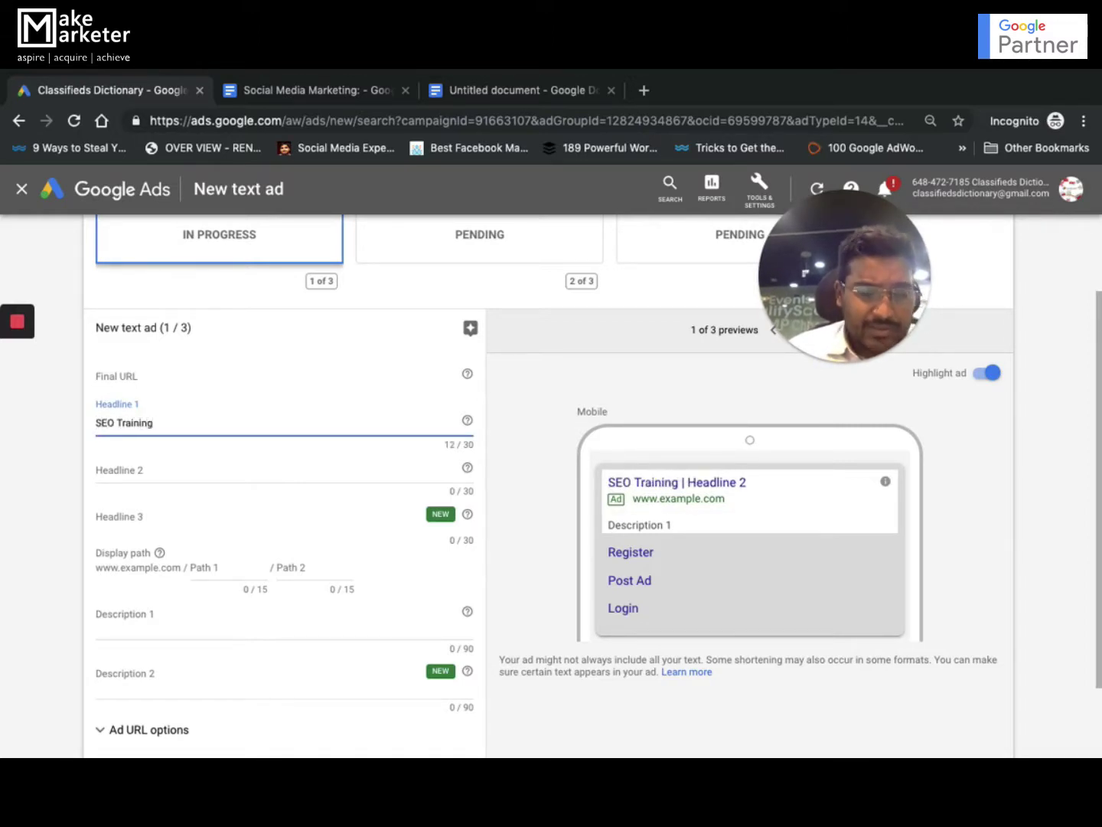
pyautogui.press('BackSpace')
pyautogui.press('BackSpace')
pyautogui.press('BackSpace')
pyautogui.press('BackSpace')
pyautogui.press('BackSpace')
pyautogui.press('BackSpace')
pyautogui.press('BackSpace')
pyautogui.press('BackSpace')
pyautogui.press('BackSpace')
pyautogui.press('BackSpace')
pyautogui.press('BackSpace')
pyautogui.press('BackSpace')
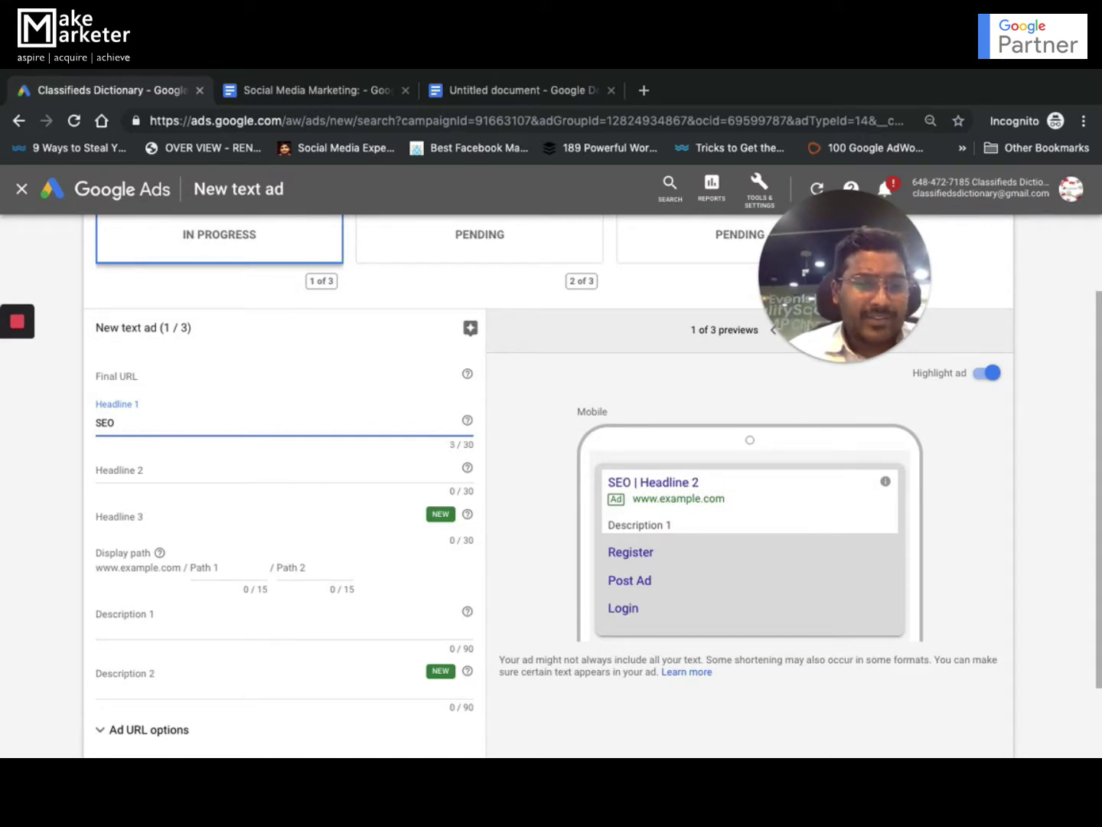
# - Enter "Advanced SEO Course for Expert" as Headline 1 of the new text ad
pyautogui.write('Advanced')
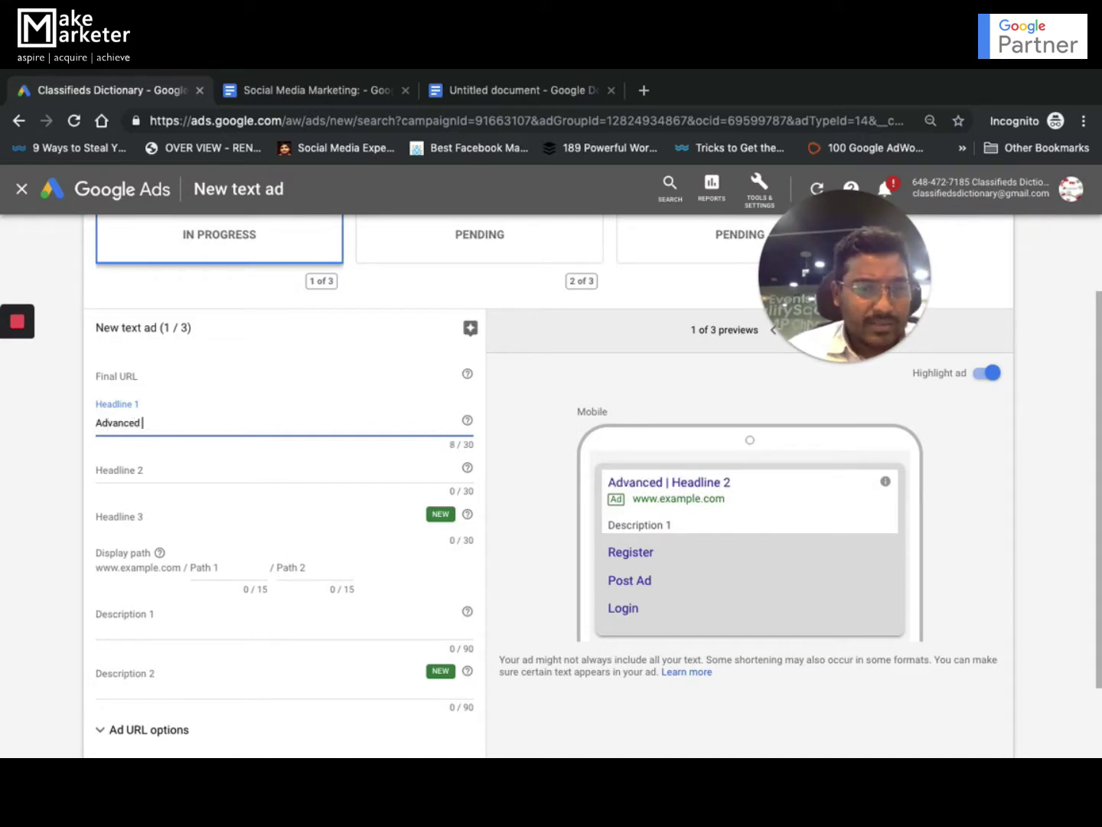
pyautogui.write(' SEO Course')
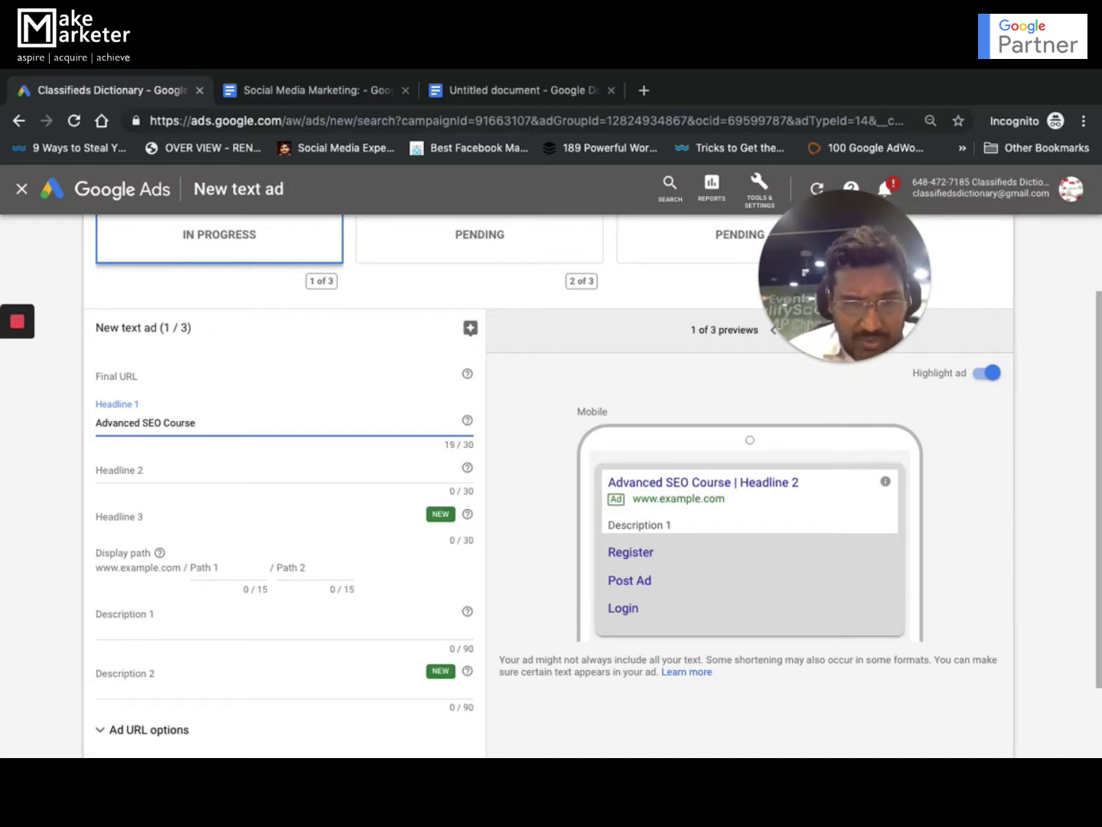
pyautogui.write(' for Experts')
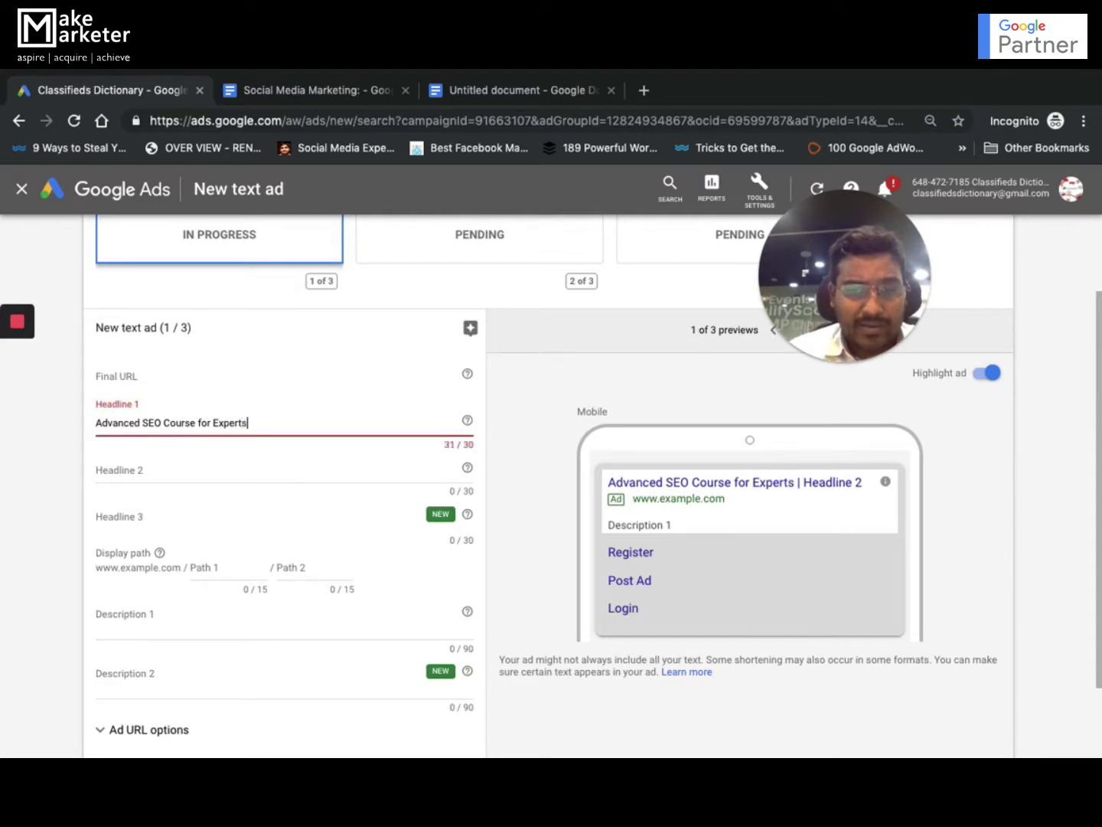
pyautogui.press('BackSpace')
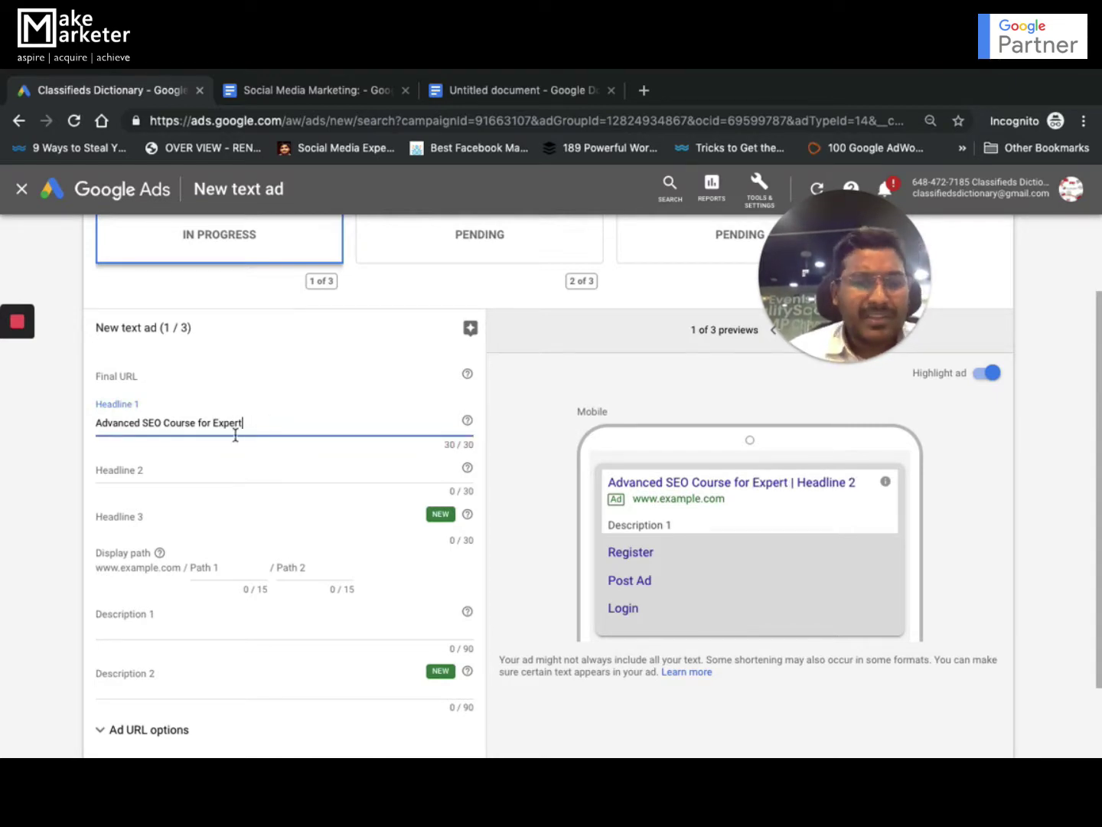
# - Enter "New Batch Starts on July 23rd." as Headline 2 of the text ad
pyautogui.click(192, 483)
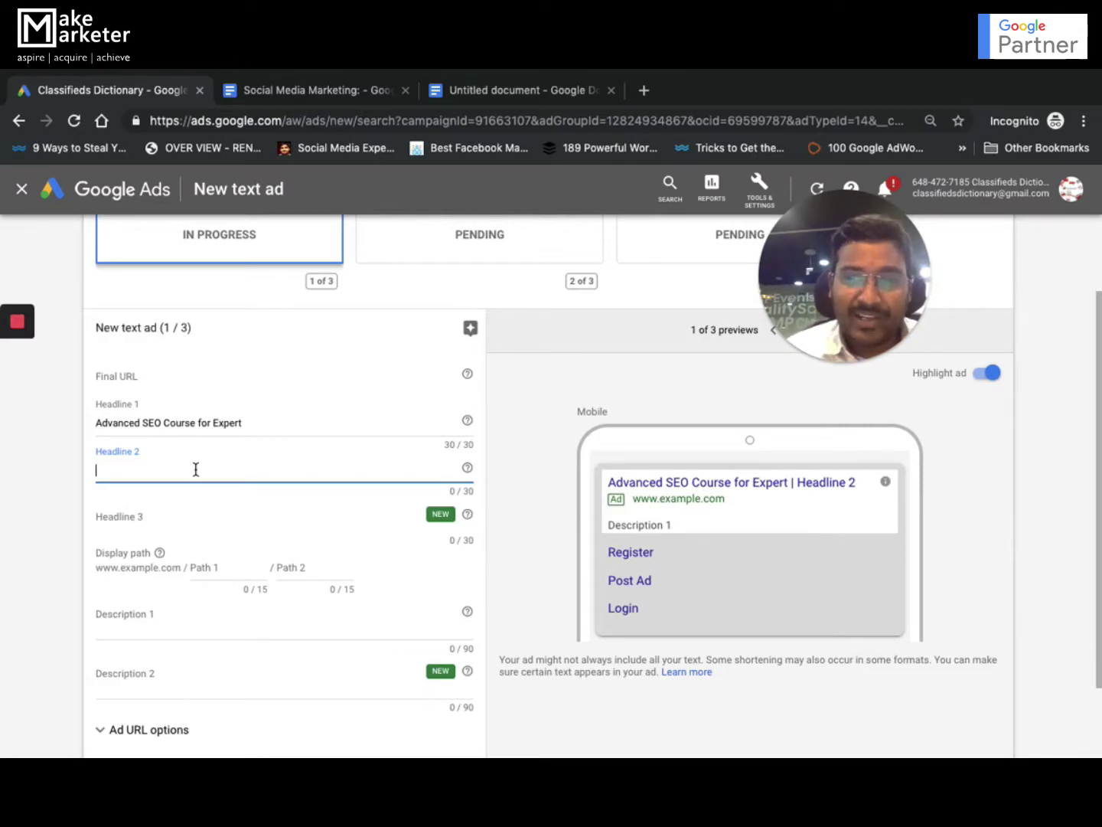
pyautogui.click(176, 630)
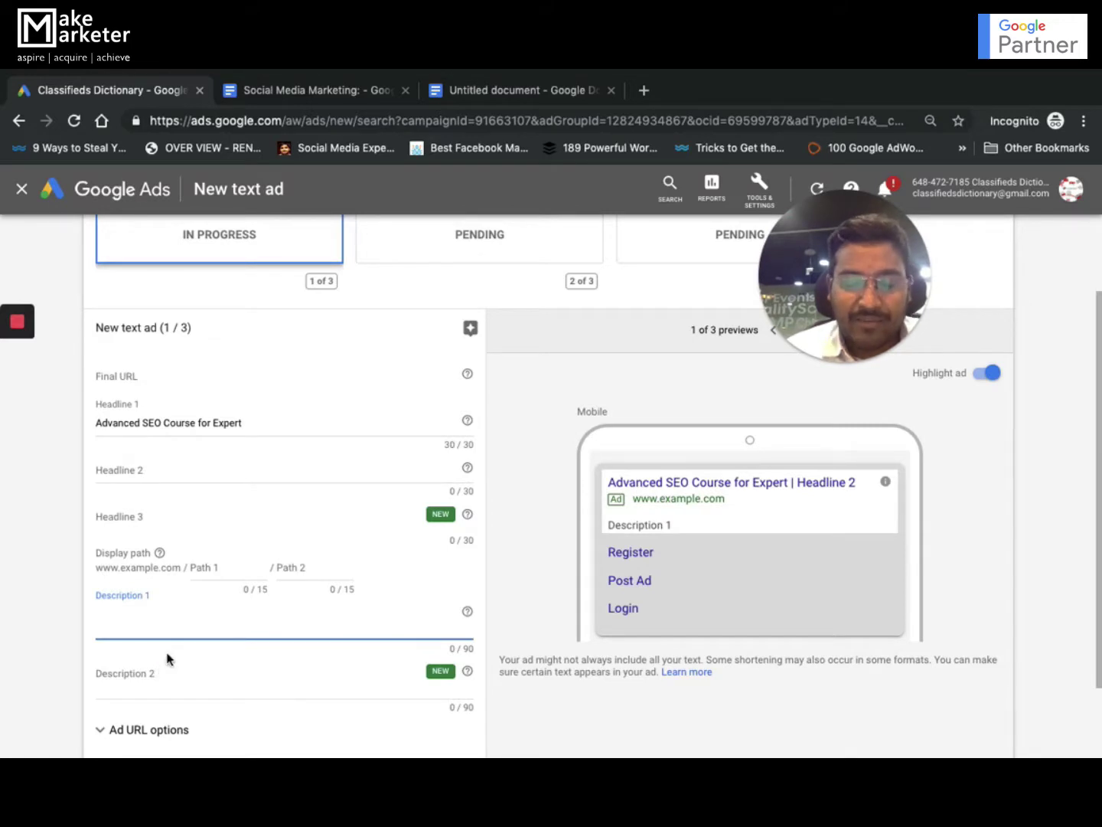
pyautogui.click(168, 467)
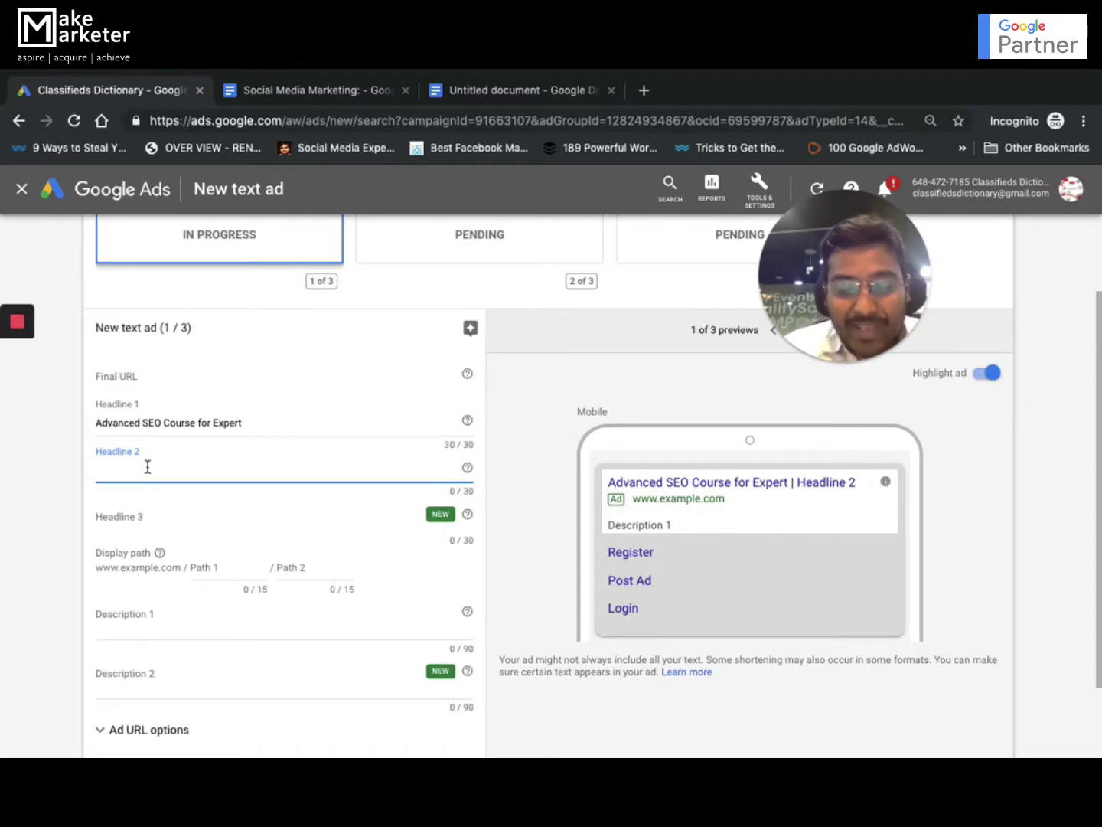
pyautogui.write('New Batc')
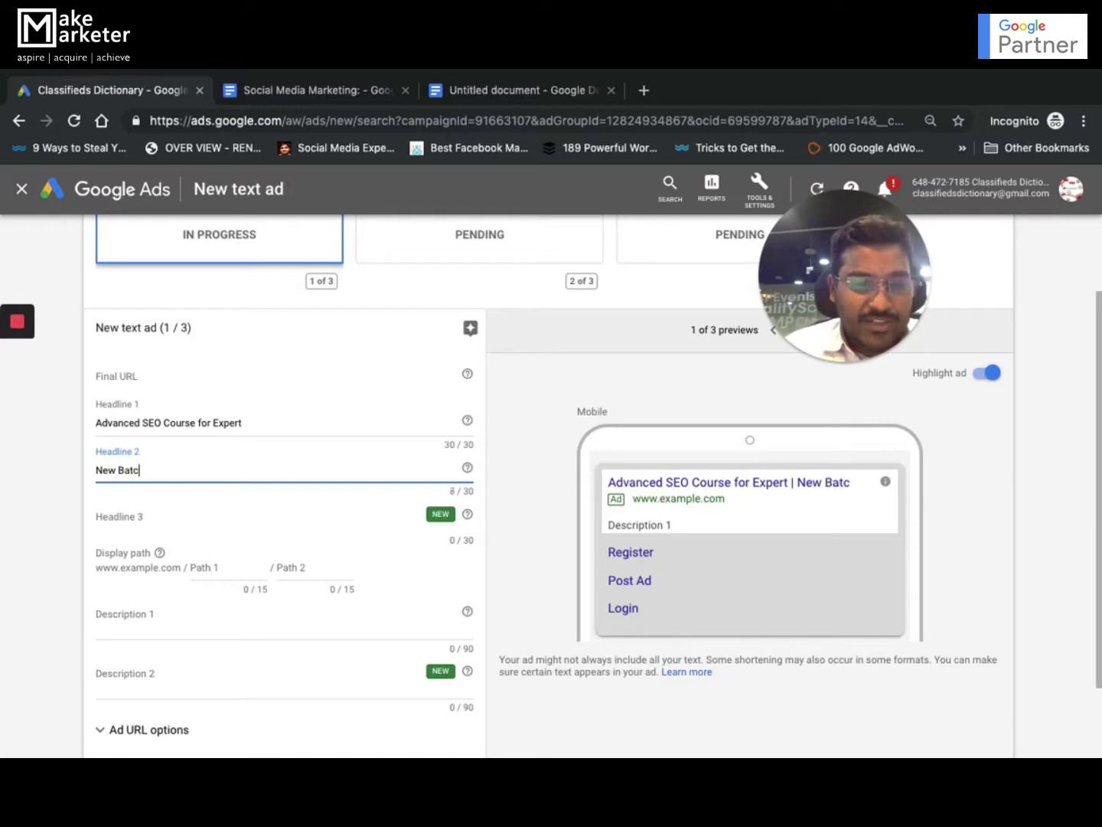
pyautogui.write('h Starts on')
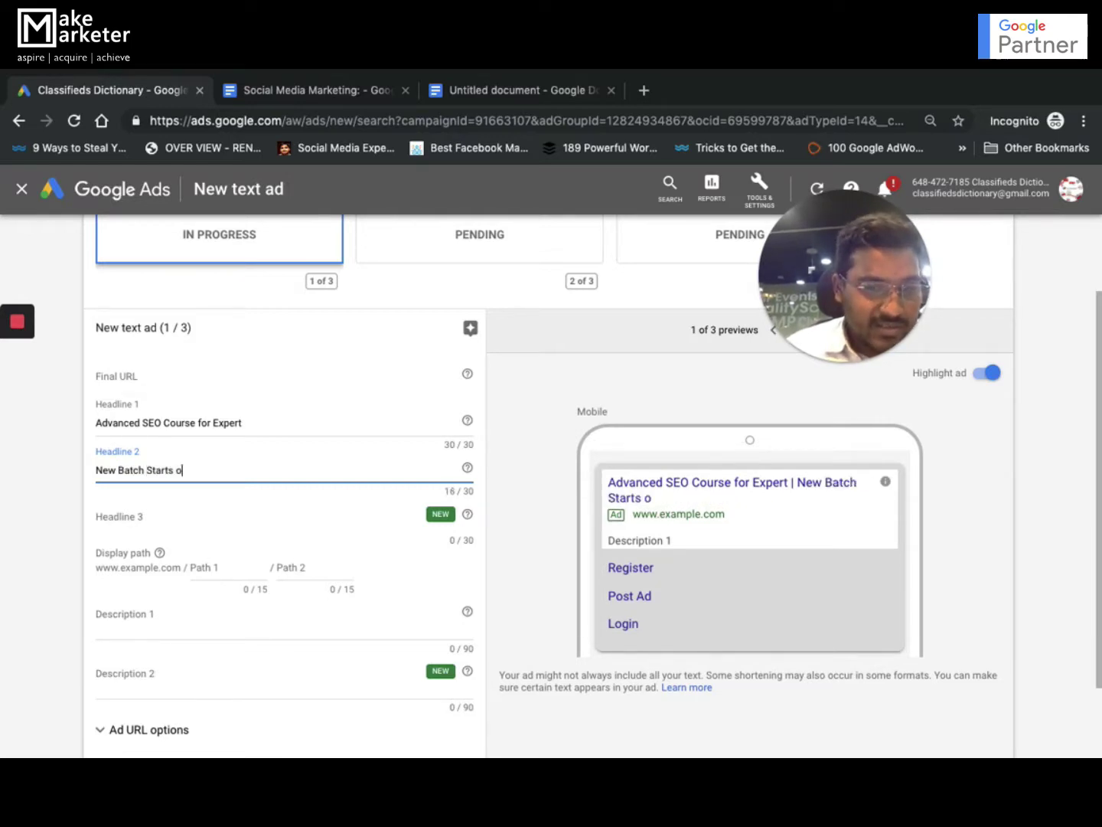
pyautogui.press('BackSpace')
pyautogui.press('BackSpace')
pyautogui.write('on ')
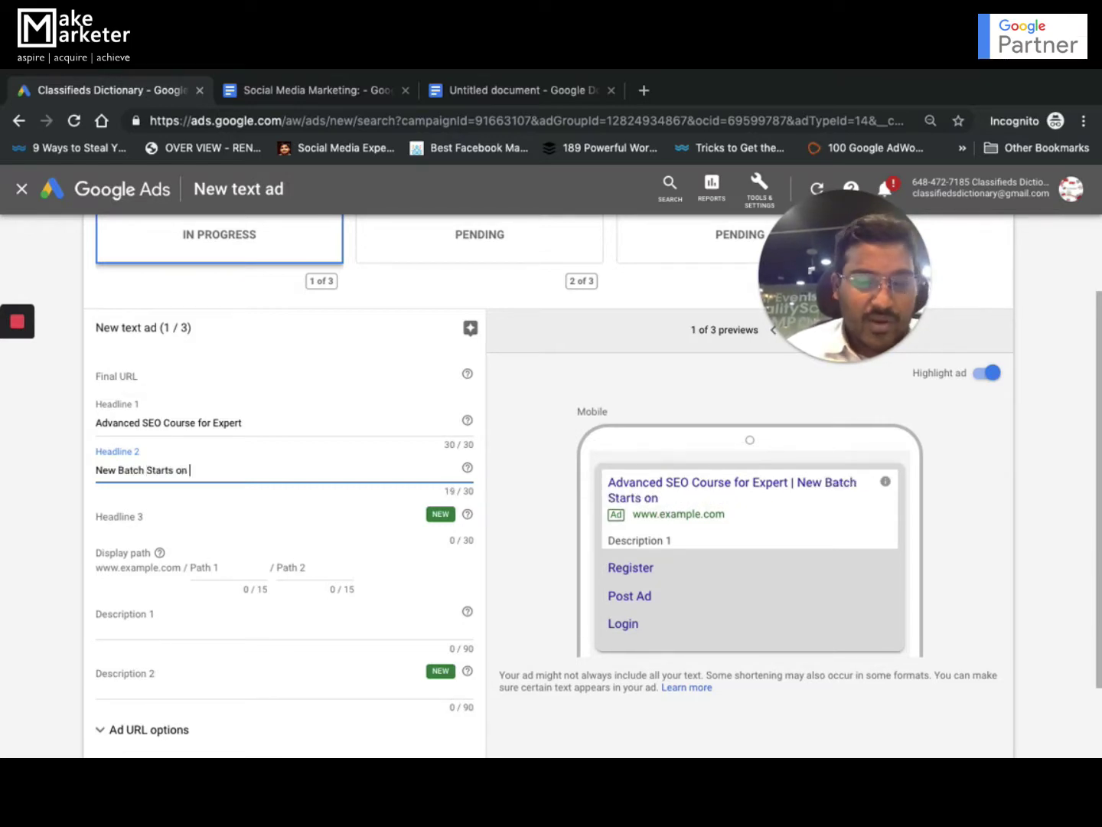
pyautogui.write('July 23rd.')
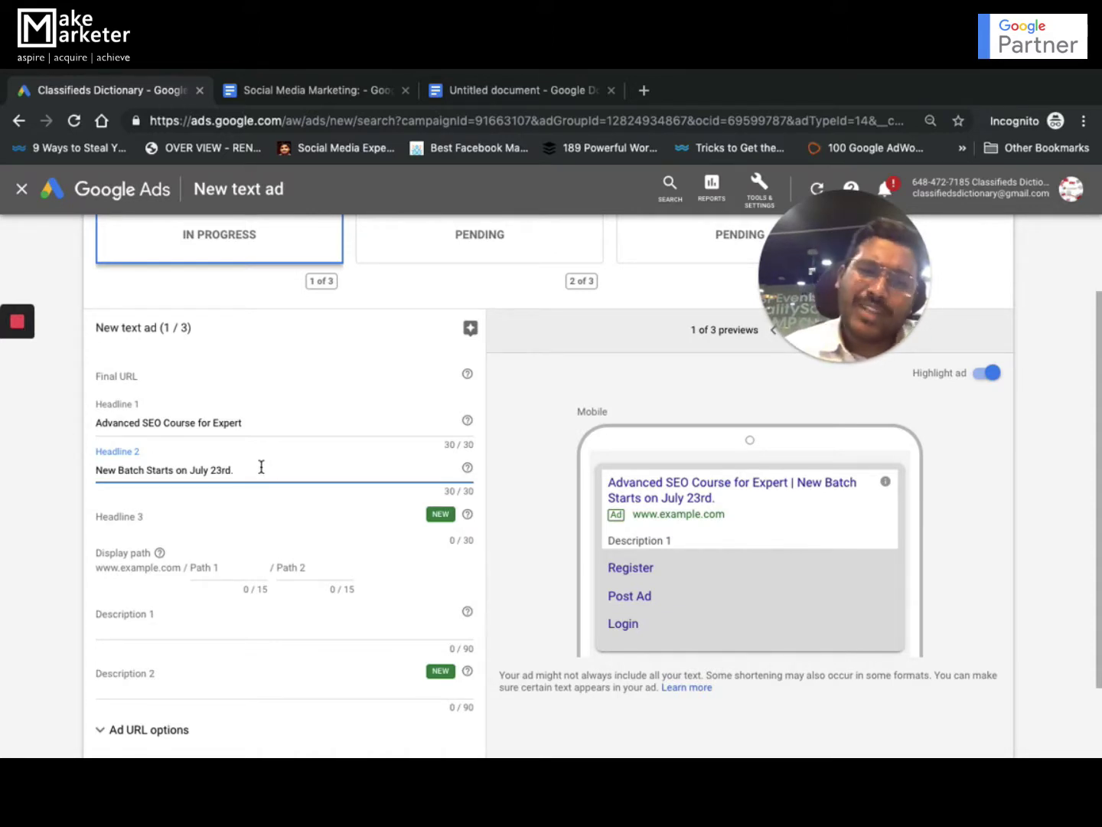
# - Replace "on July 23rd." in Headline 2 with "in" followed by a Countdown function
pyautogui.moveTo(243, 468); pyautogui.dragTo(177, 470)
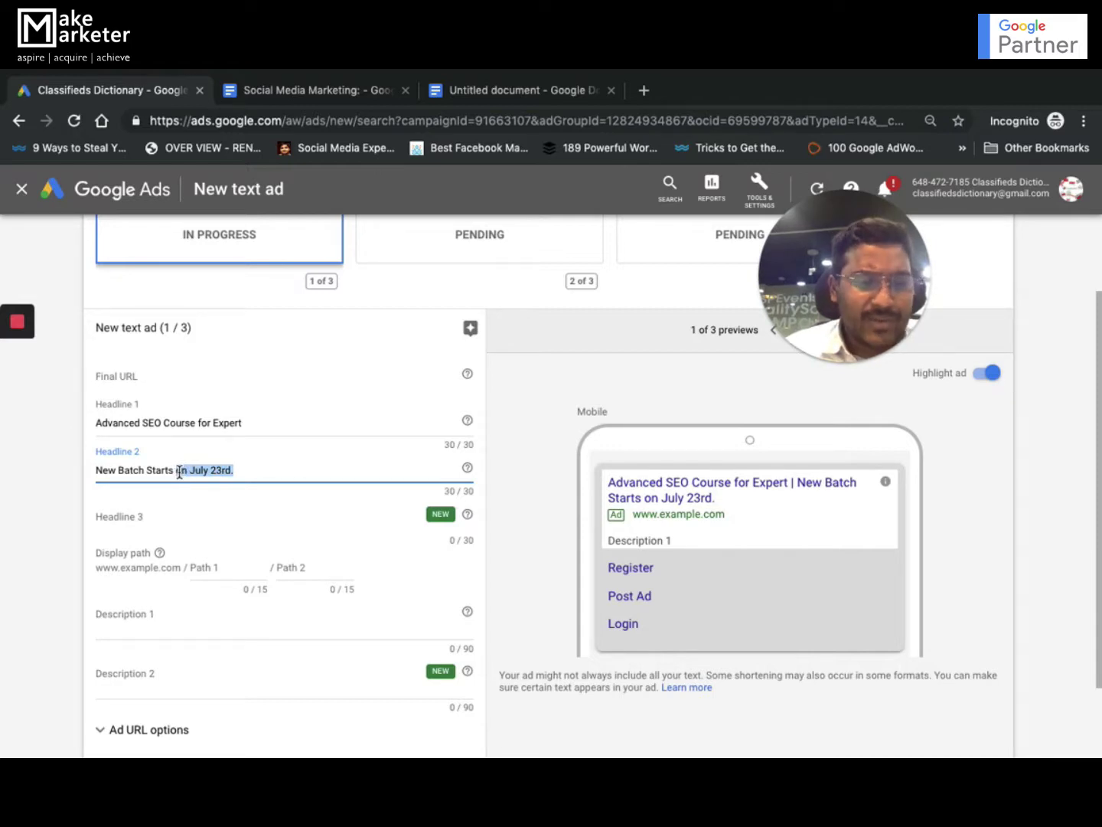
pyautogui.write('in {')
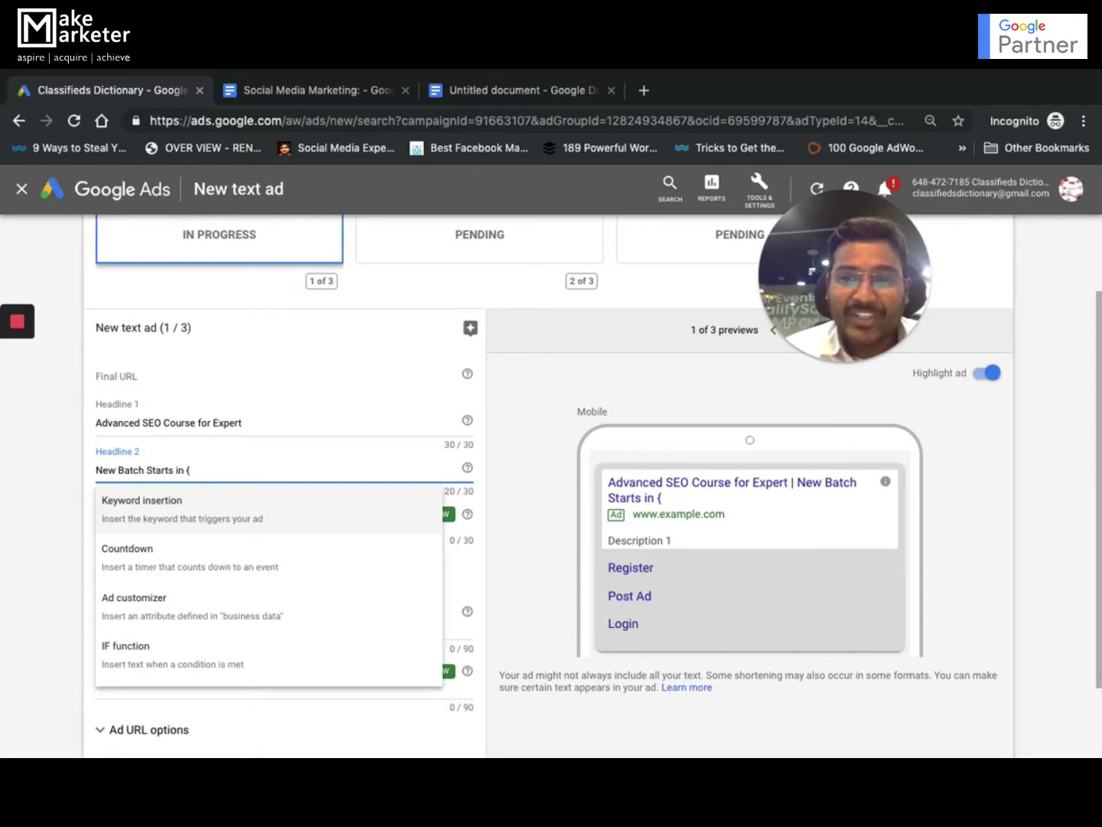
pyautogui.click(190, 574)
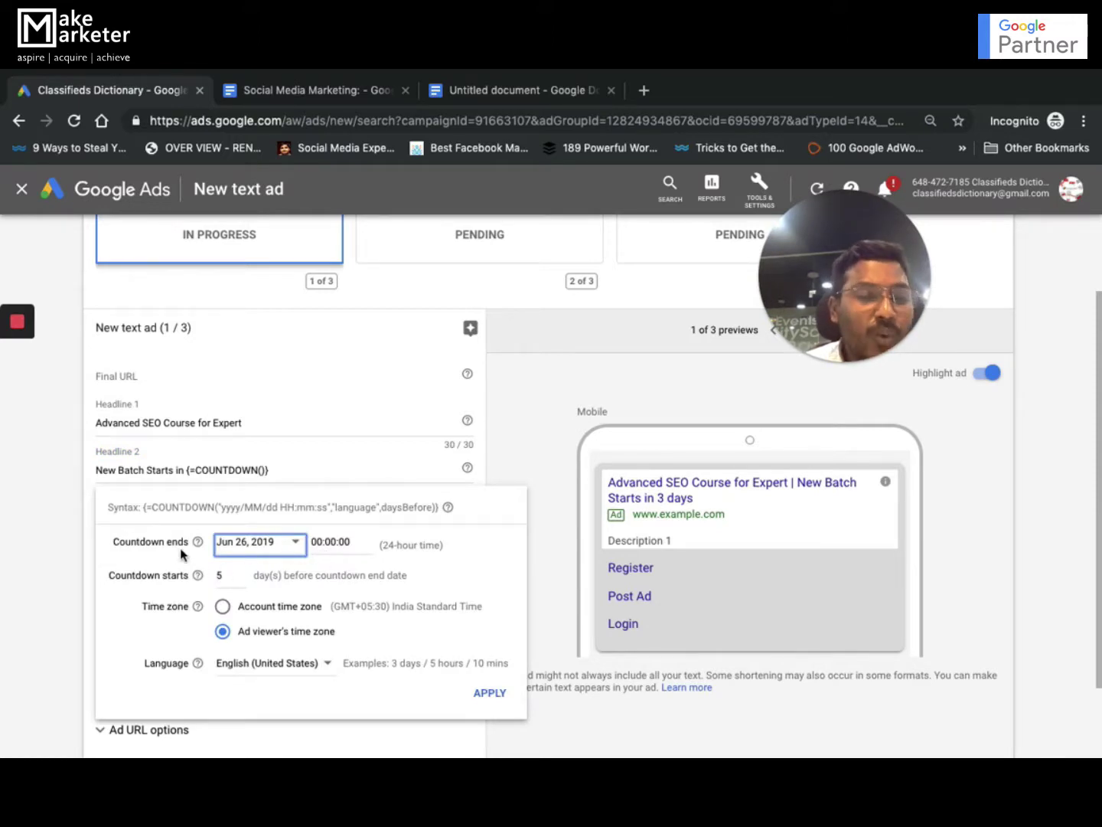
pyautogui.press('Tab')
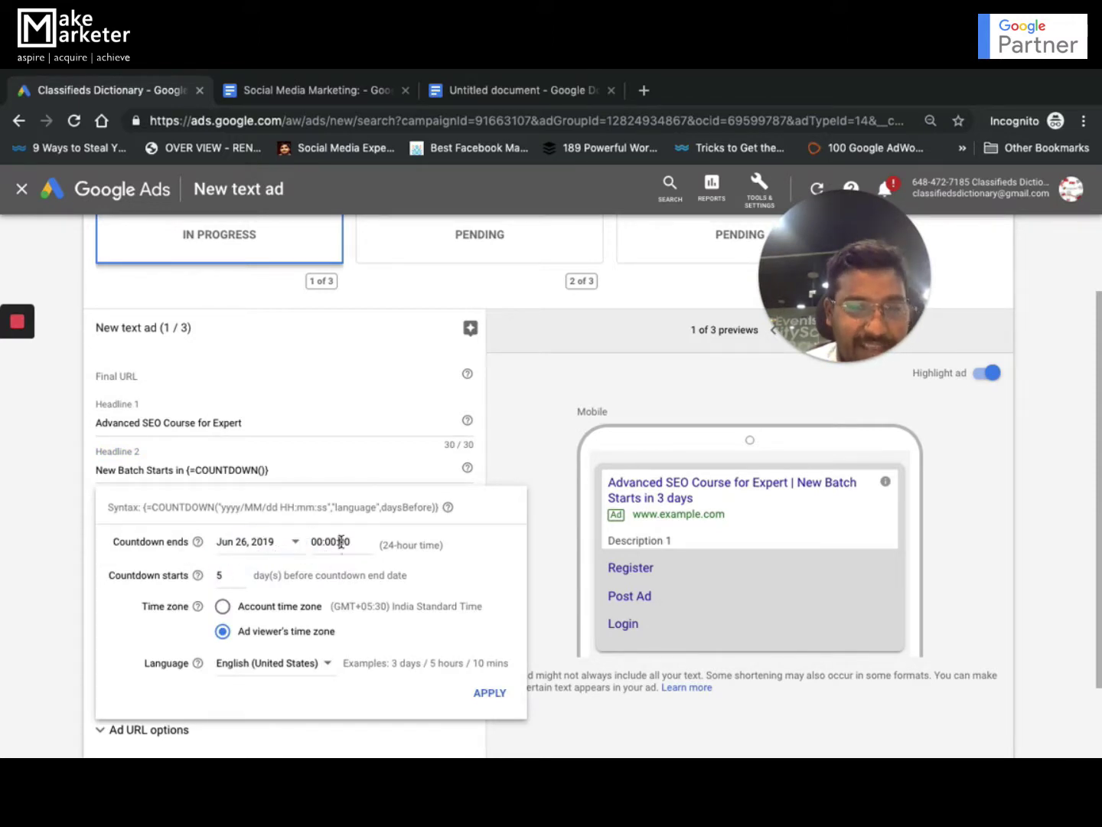
# - Set the Headline 2 countdown to end on Jul 23, 2019 and start 15 days before, and apply it
pyautogui.click(255, 546)
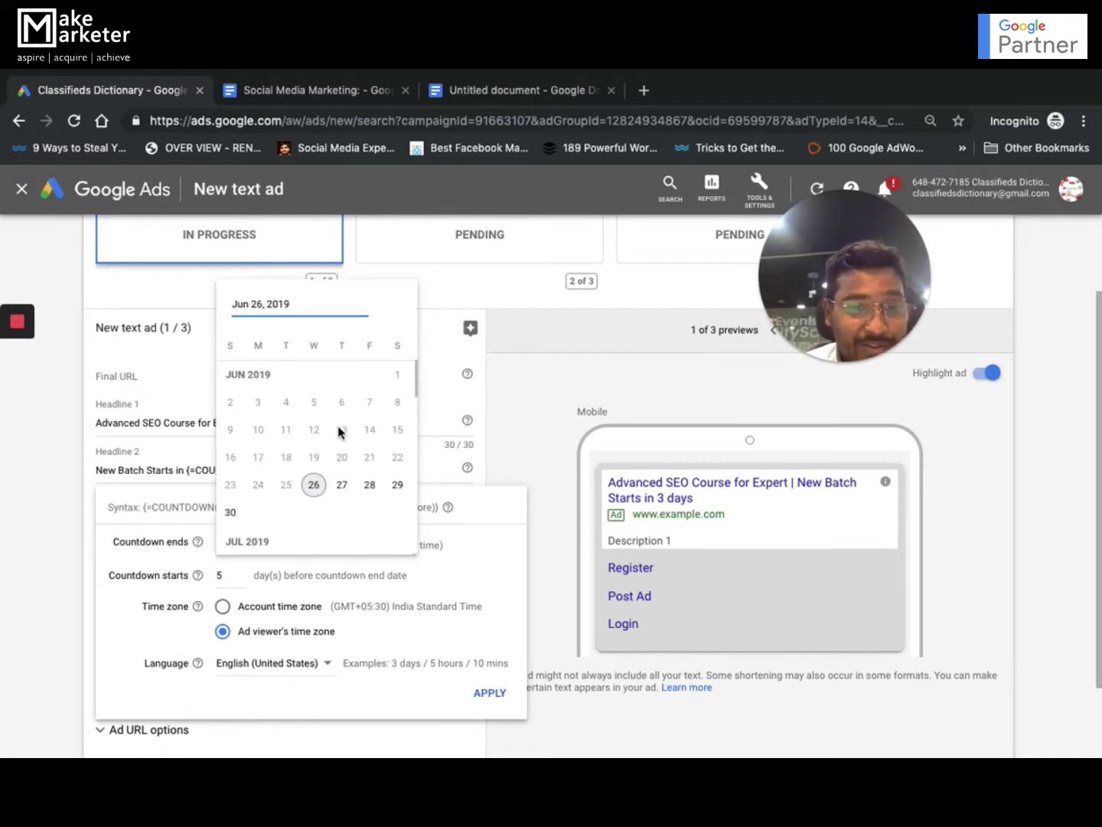
pyautogui.scroll(-5, 321, 484)
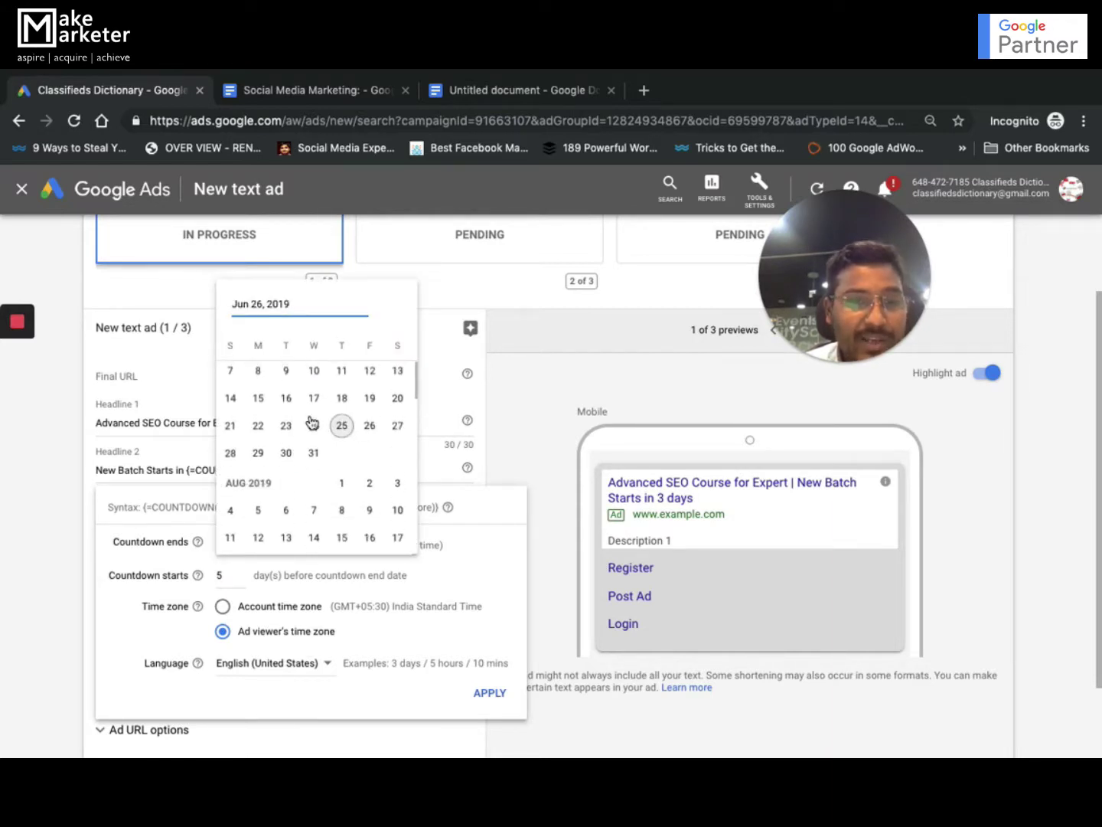
pyautogui.click(286, 425)
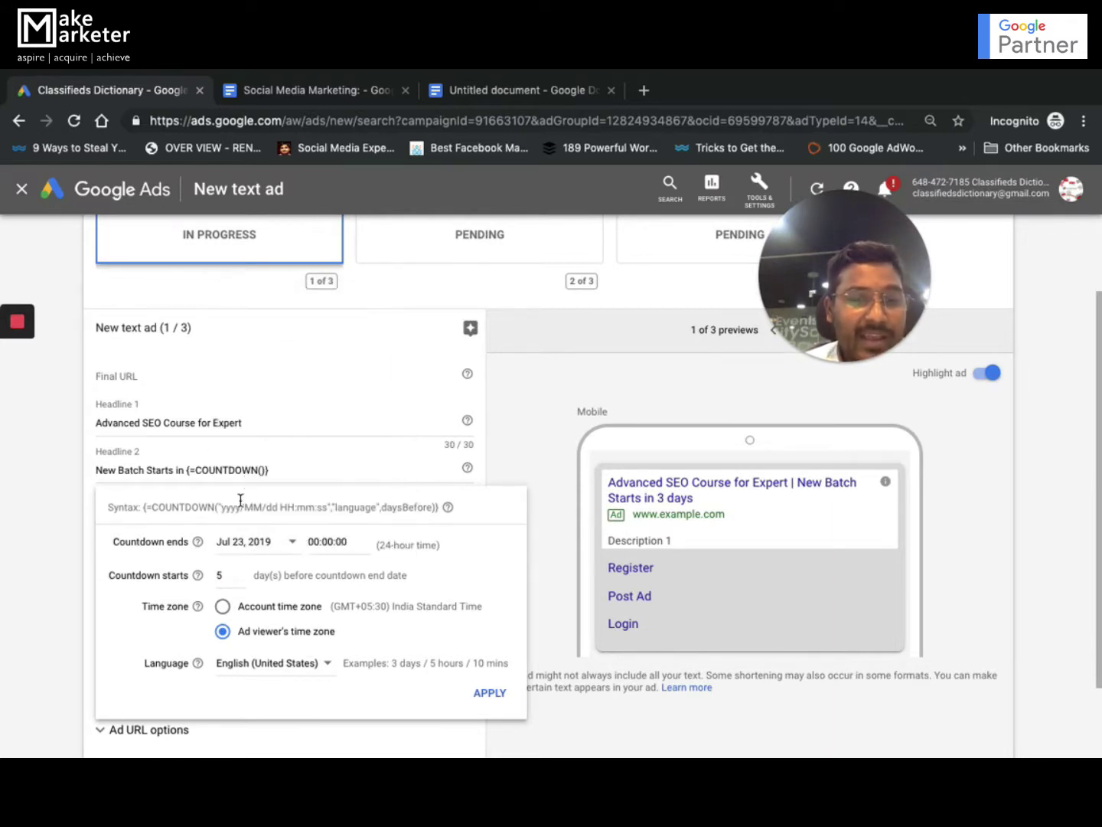
pyautogui.click(237, 576)
pyautogui.press('BackSpace')
pyautogui.write('3')
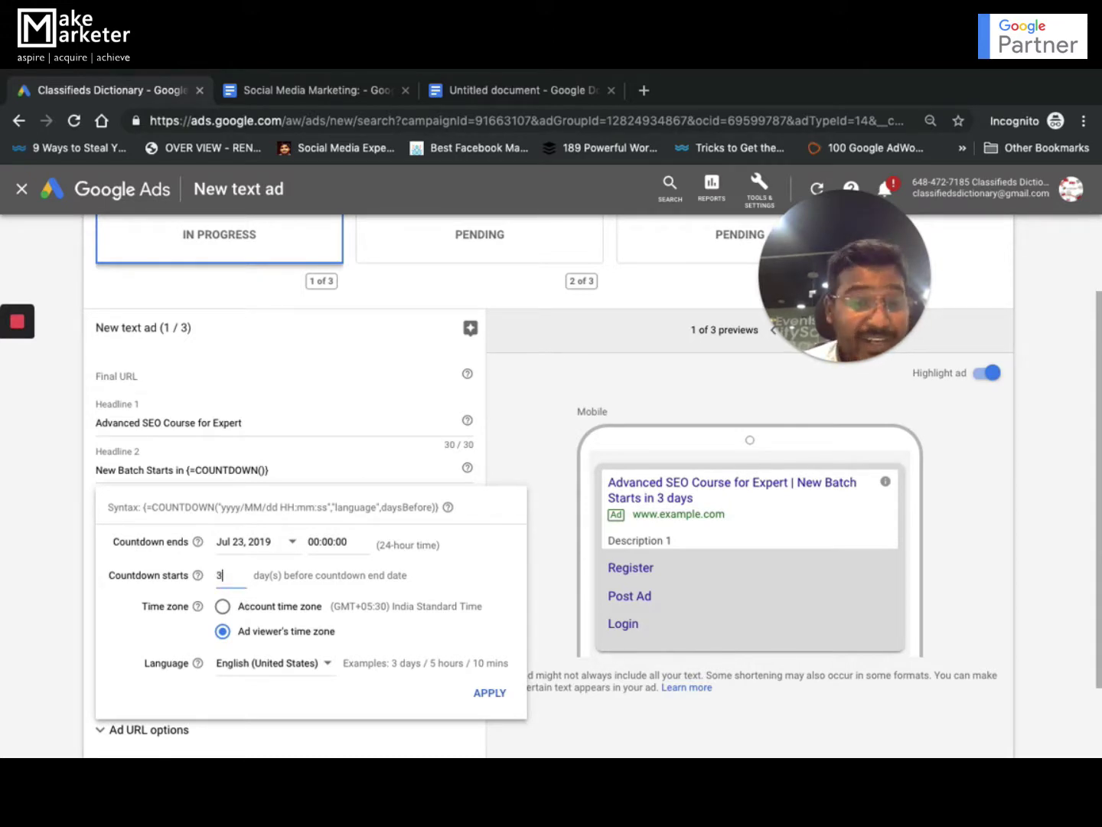
pyautogui.press('BackSpace')
pyautogui.write('15')
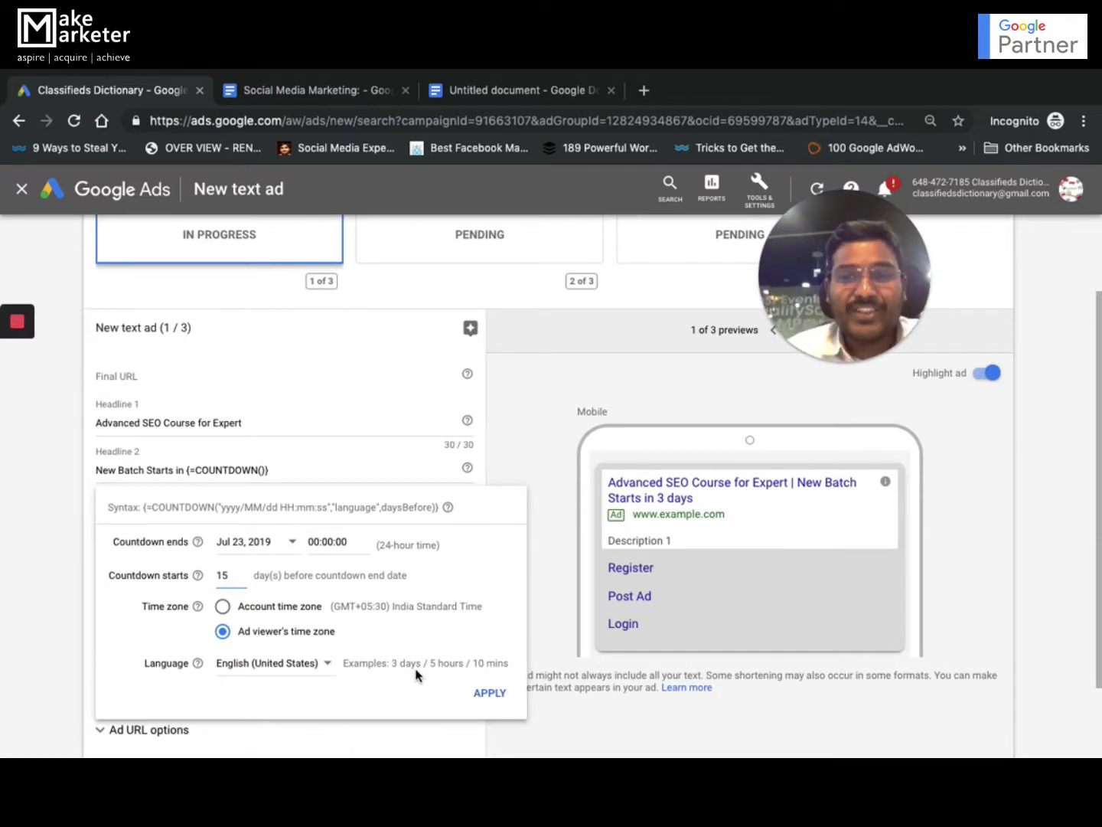
pyautogui.click(490, 693)
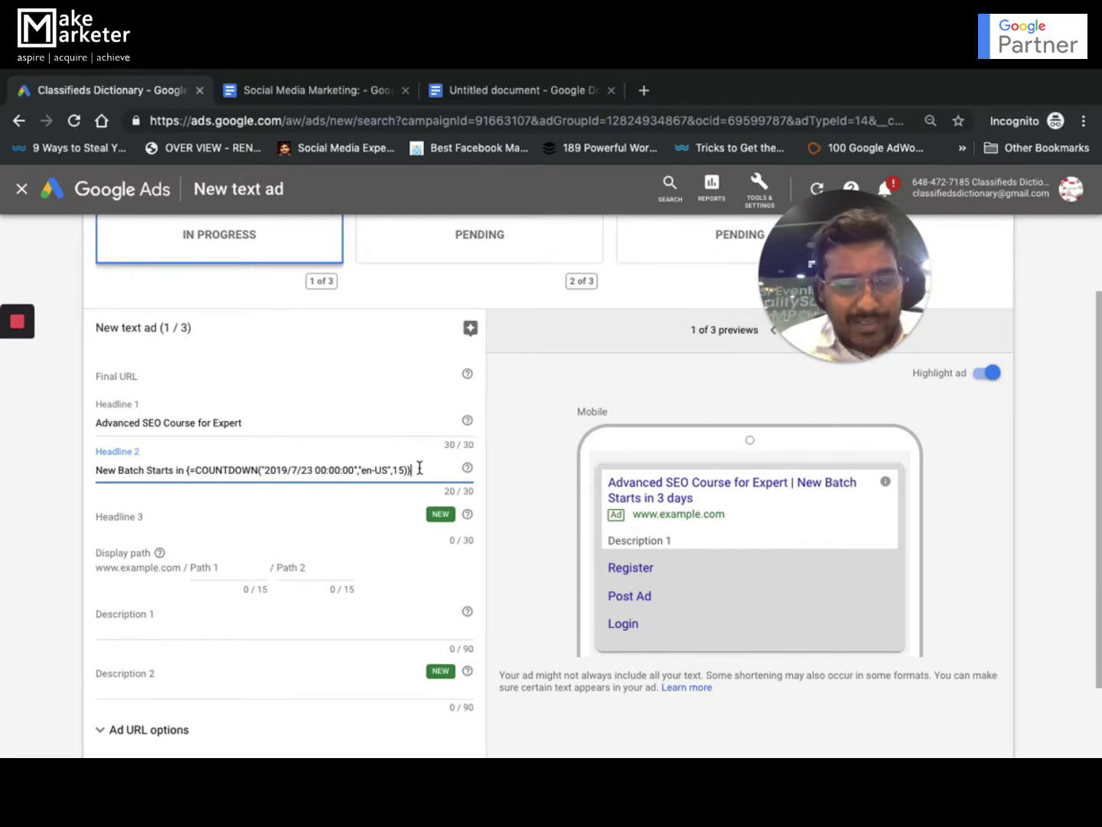
pyautogui.moveTo(421, 468); pyautogui.dragTo(186, 473)
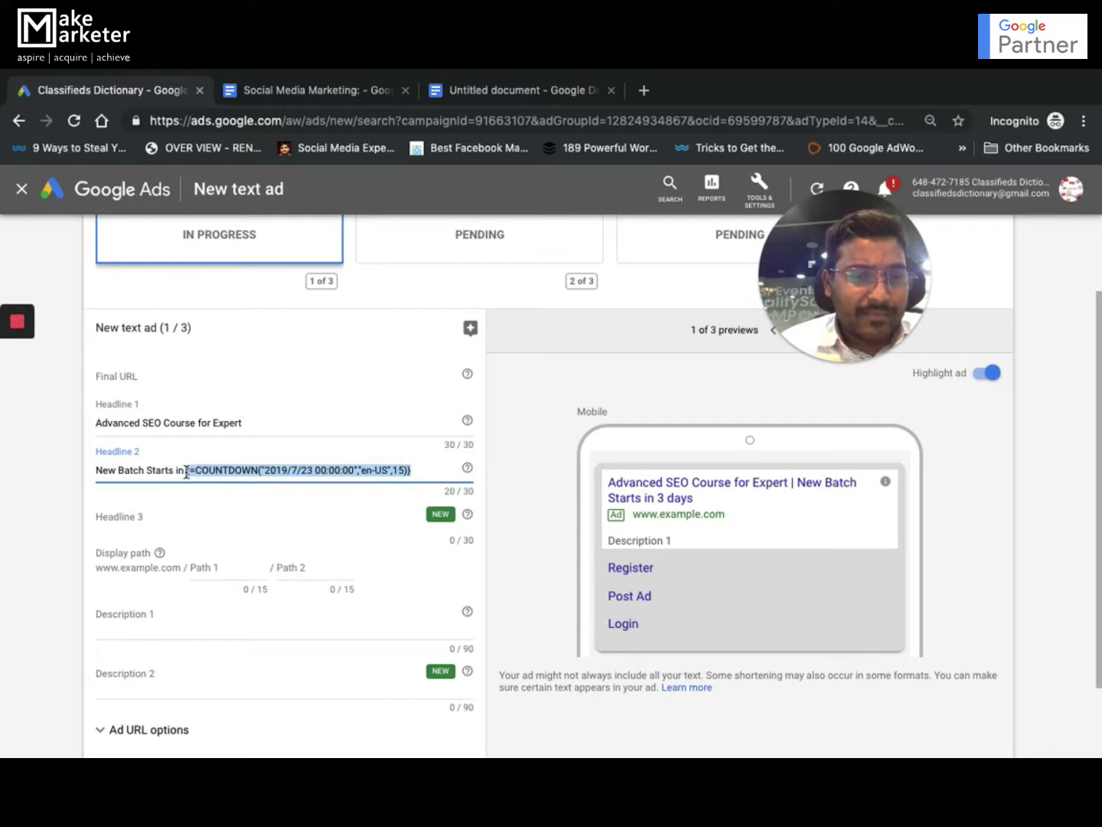
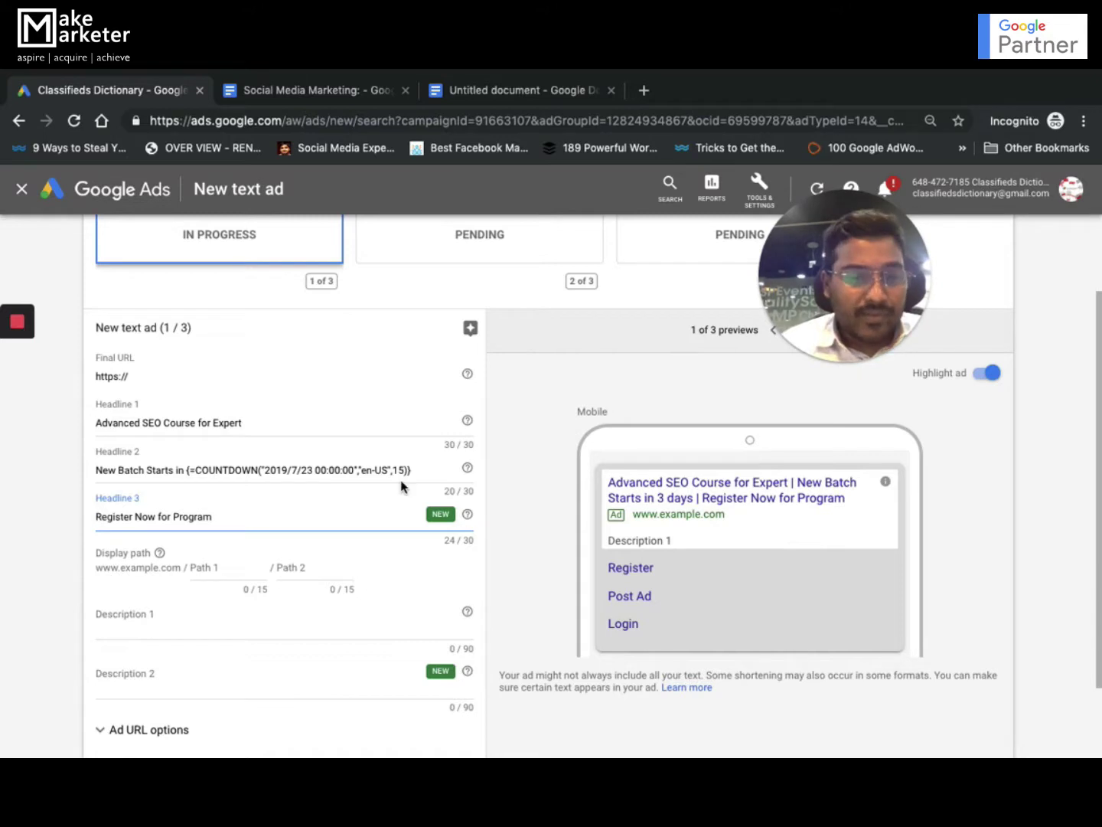
# - Try to insert an IF function before the Headline 3 text, showing "Call Now & Register" on mobile devices, and apply it
pyautogui.write('{')
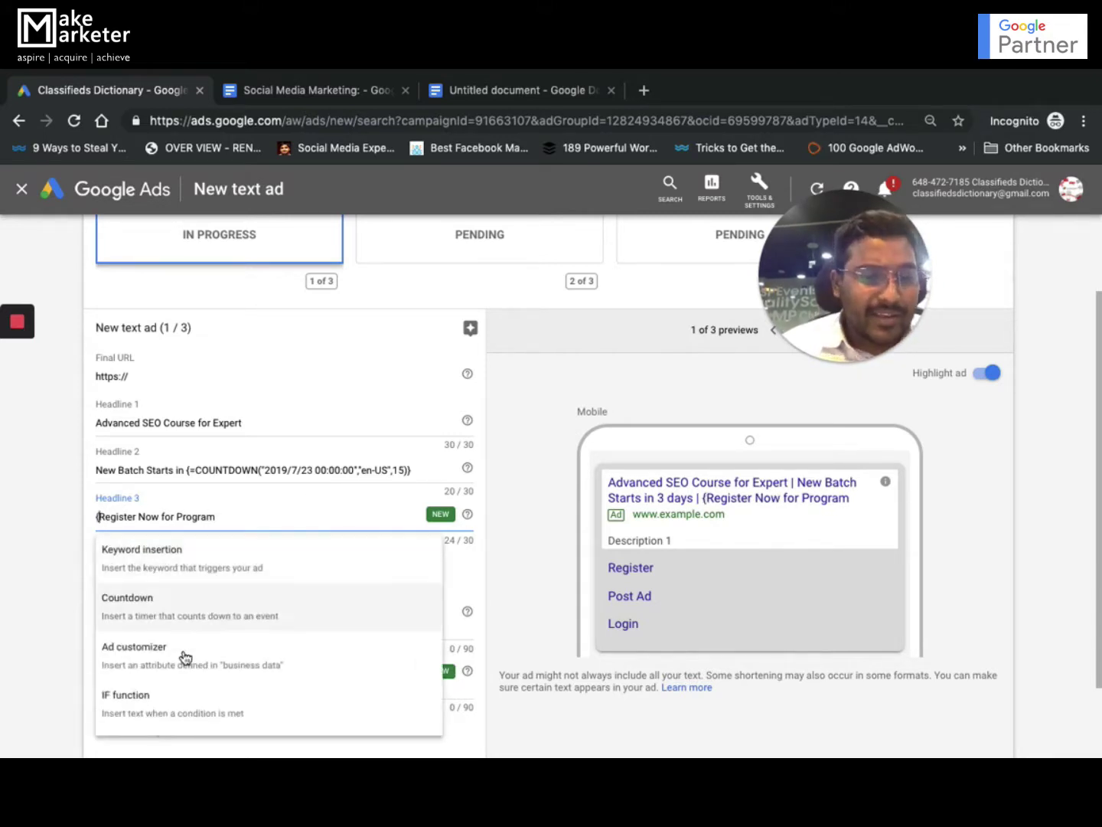
pyautogui.click(186, 704)
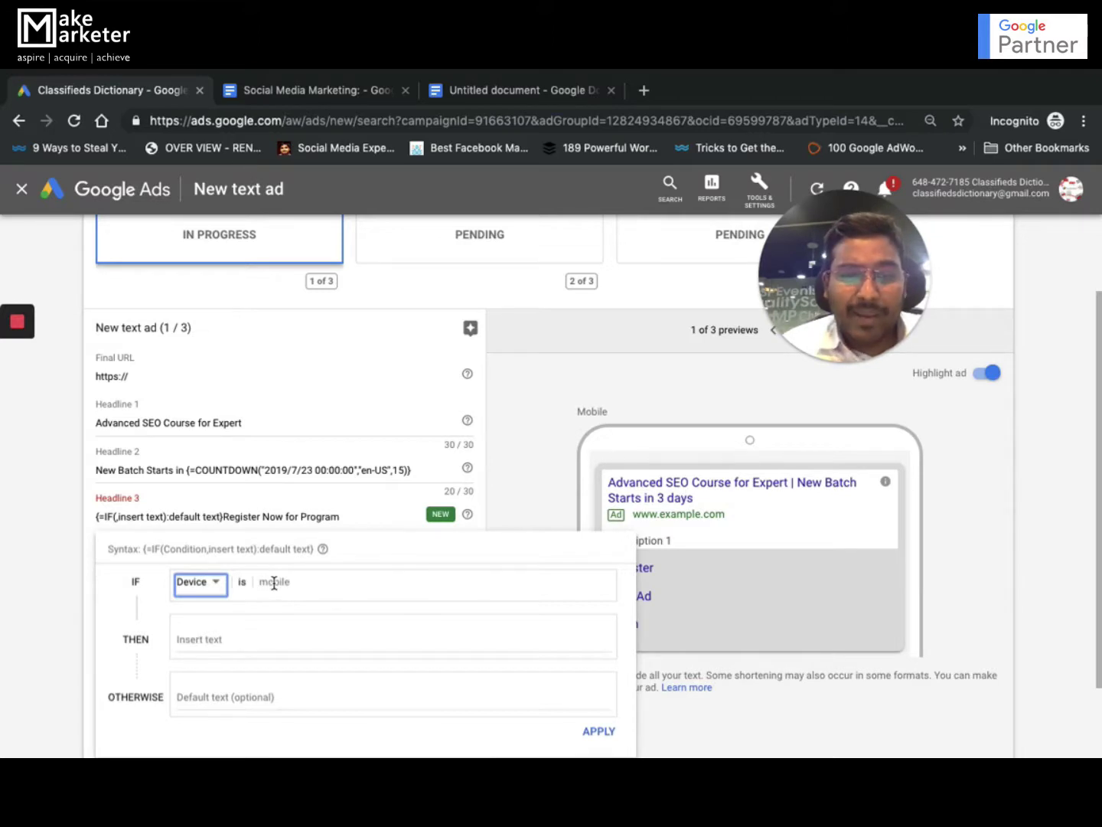
pyautogui.click(240, 636)
pyautogui.write('Call Now')
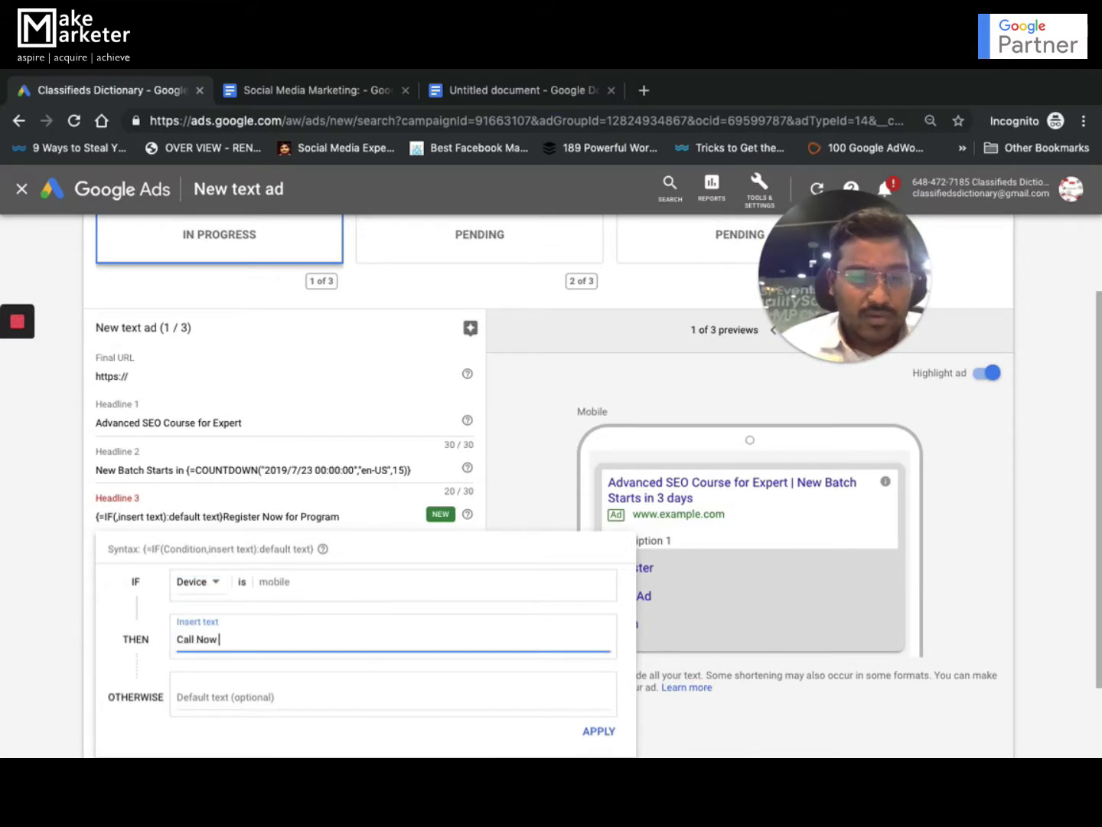
pyautogui.write(' & Register')
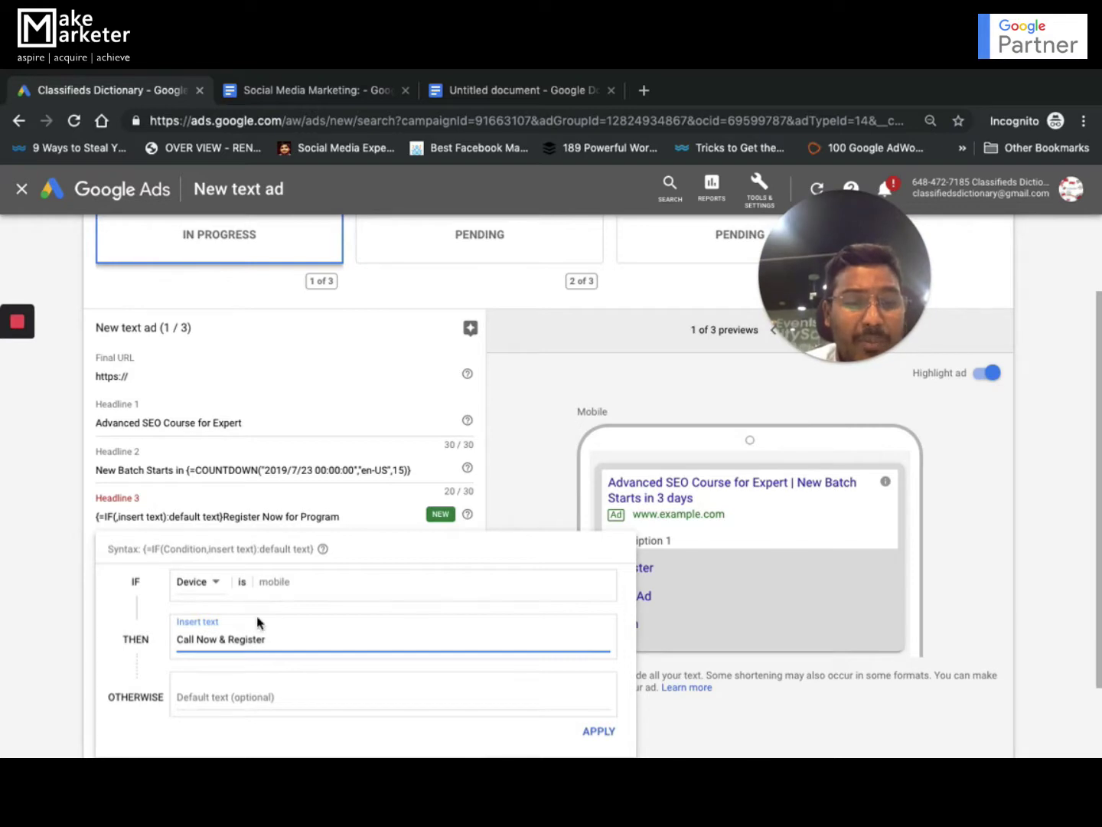
pyautogui.click(601, 733)
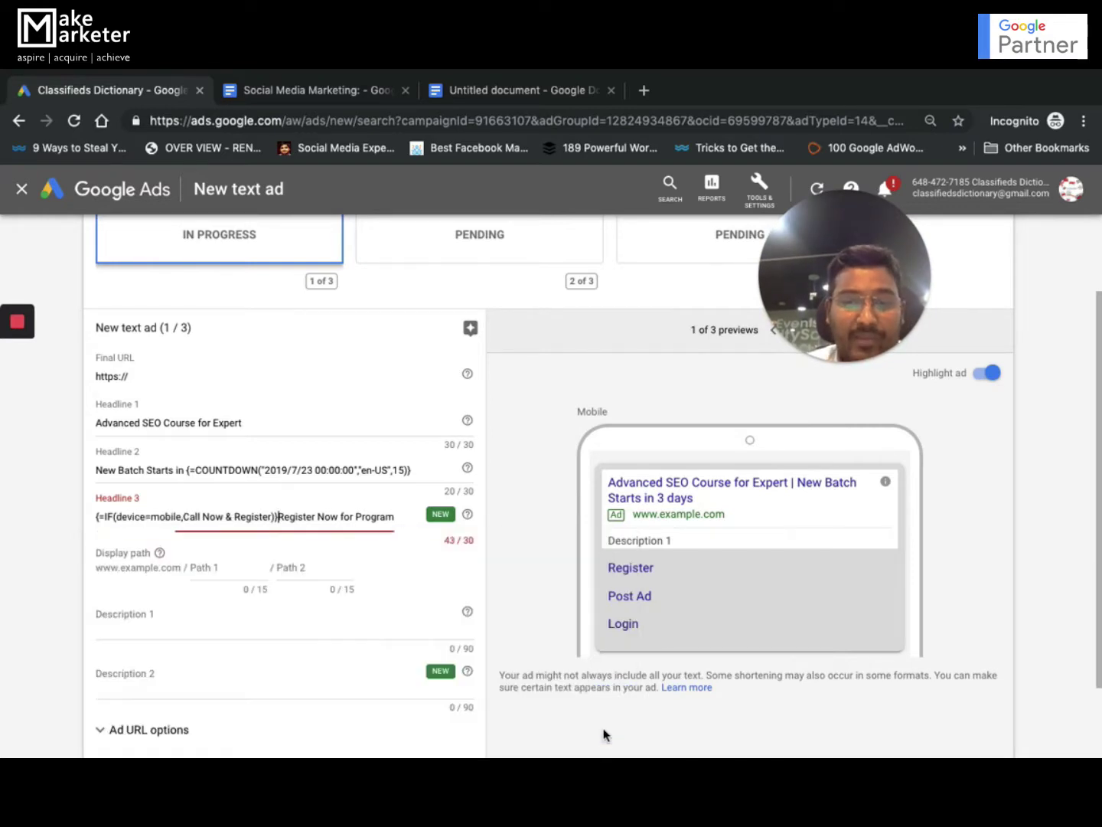
# - Replace the whole Headline 3 content with an IF function that inserts "Call Now & Register" when the device is mobile
pyautogui.tripleClick(400, 521)
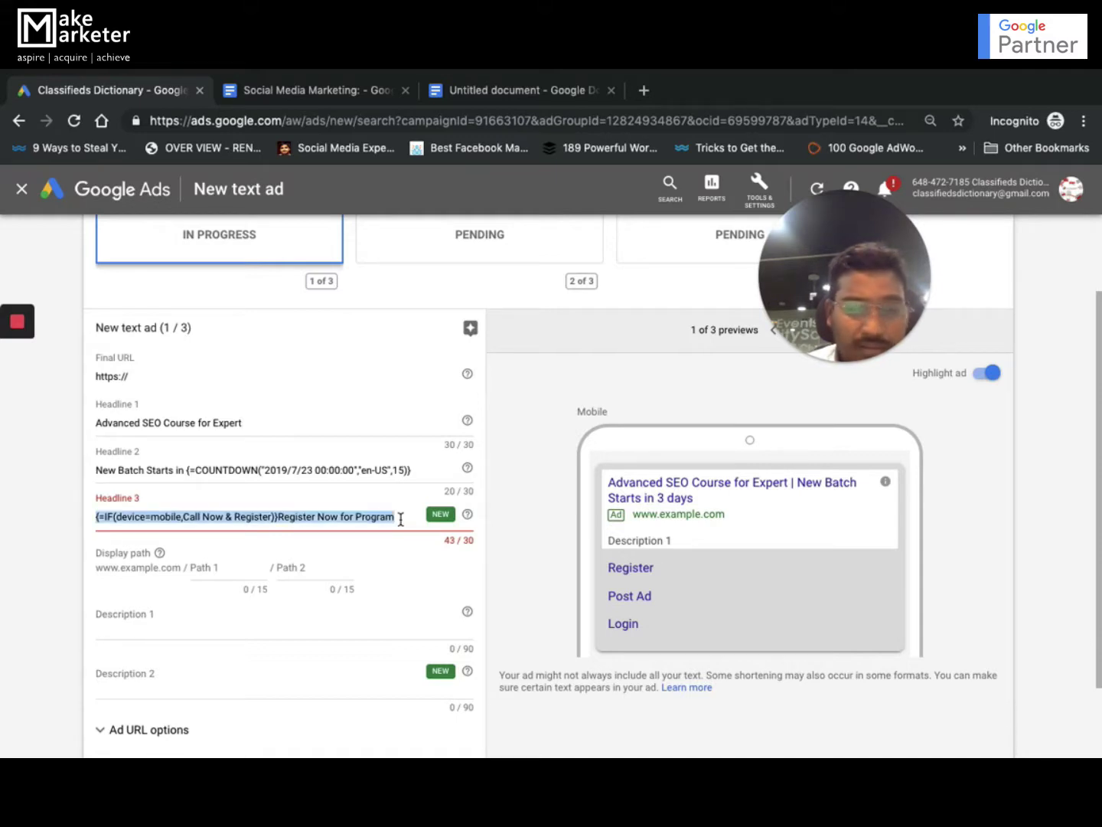
pyautogui.write('{')
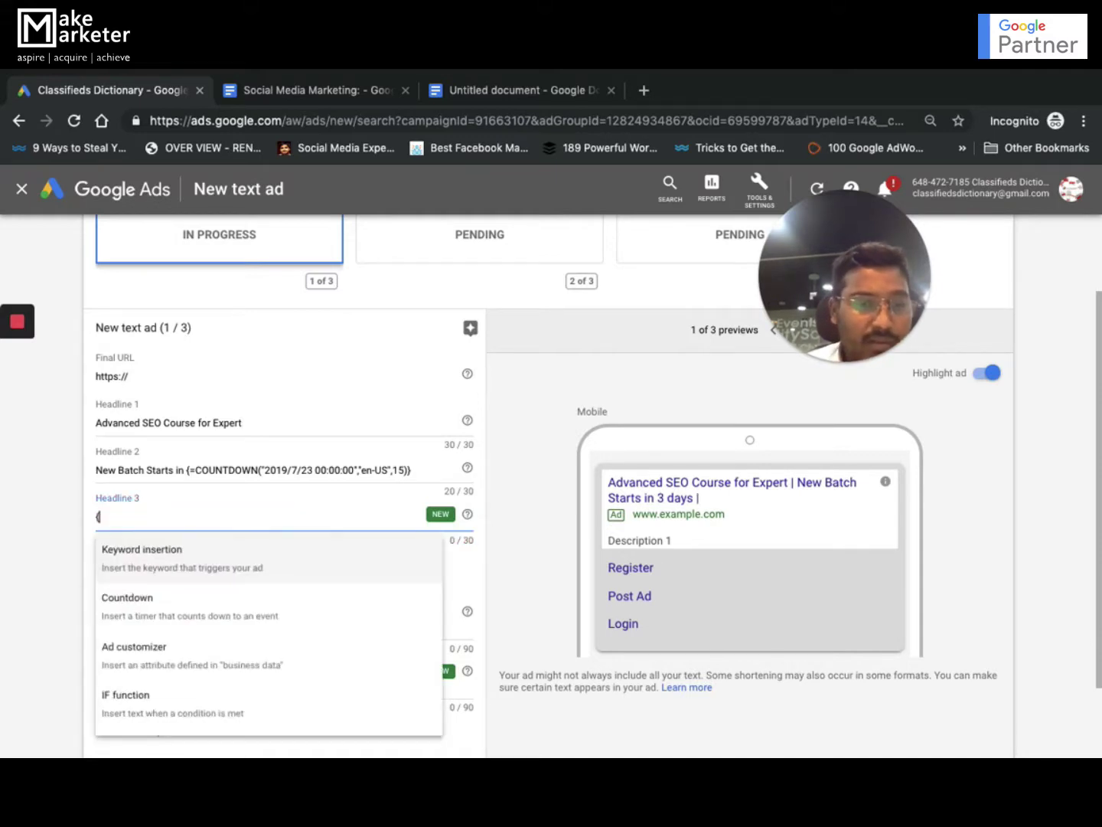
pyautogui.click(202, 706)
pyautogui.click(253, 638)
pyautogui.write('C')
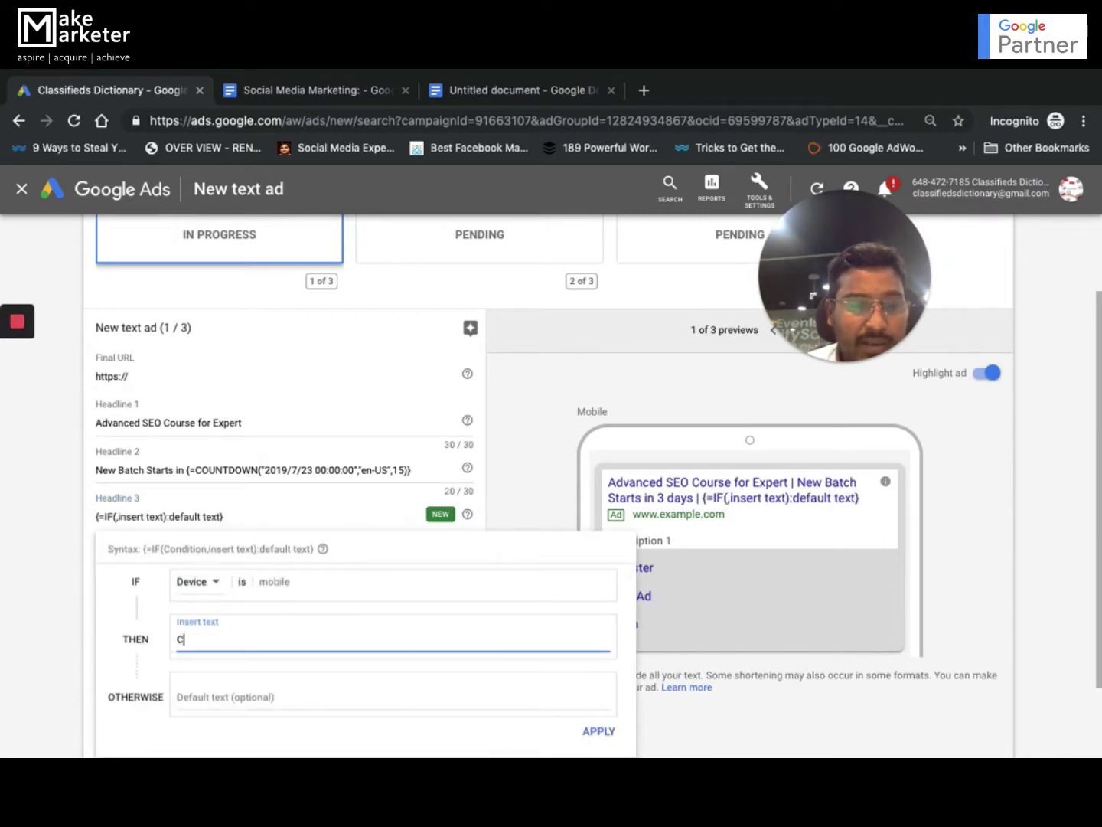
pyautogui.write('all Now & ')
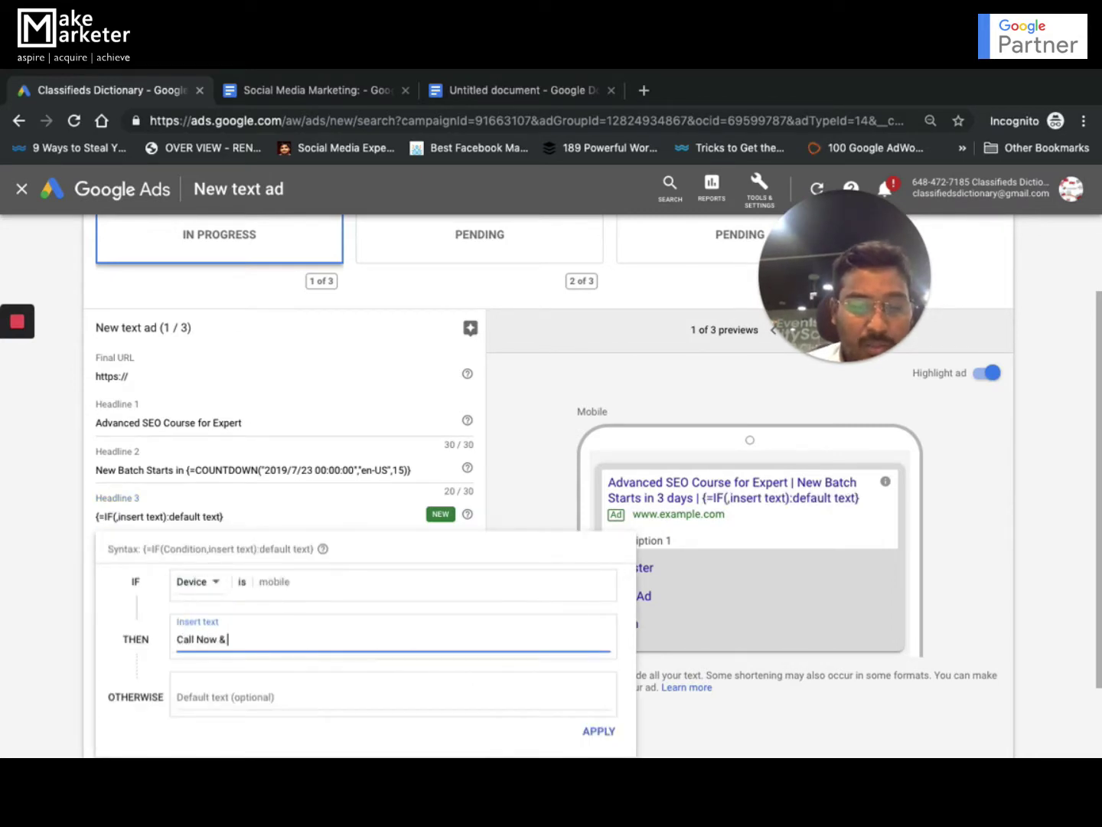
pyautogui.write('Register')
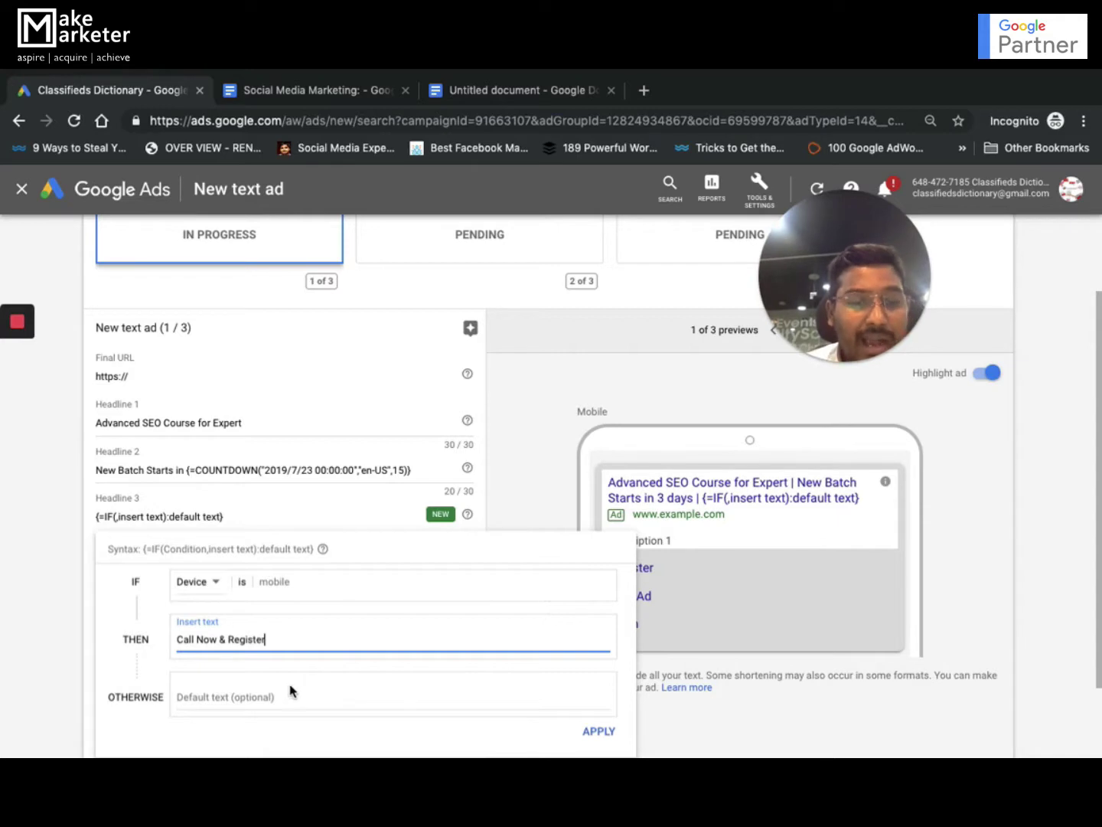
# - Enter "Register Now for Course" as the default text of the Headline 3 IF function
pyautogui.click(289, 693)
pyautogui.write('Regist')
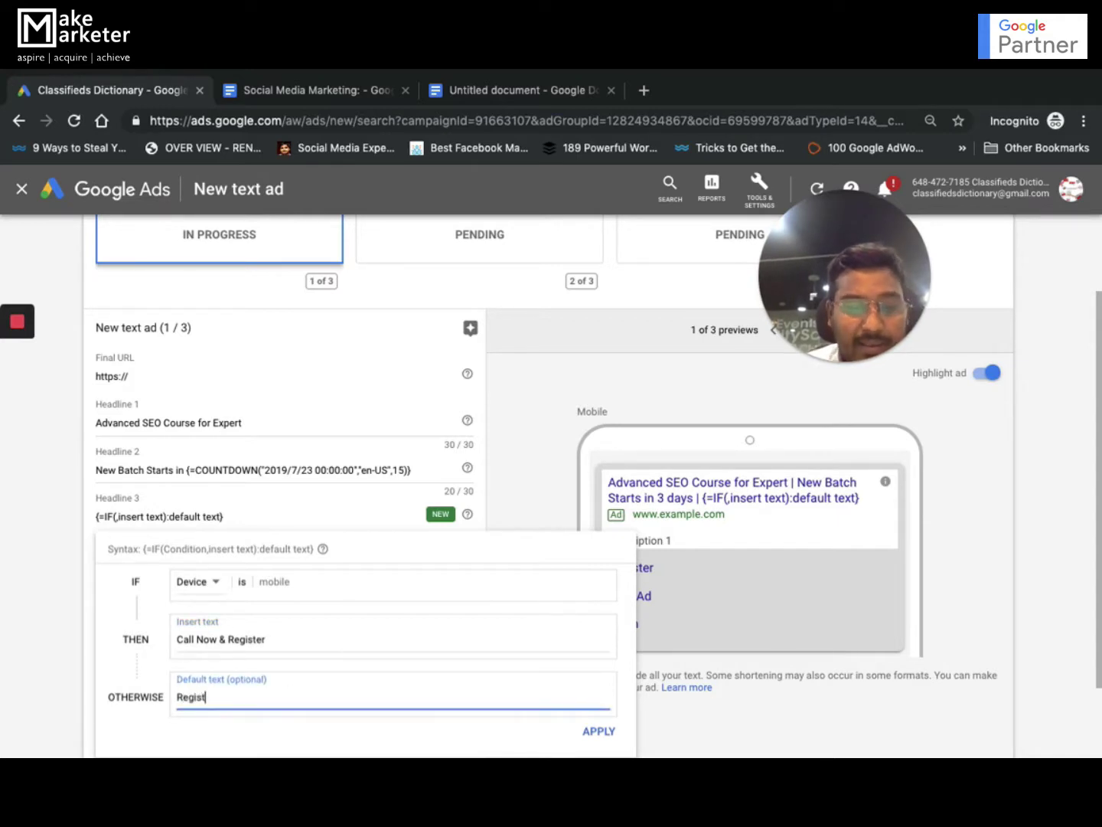
pyautogui.write('er Now for ')
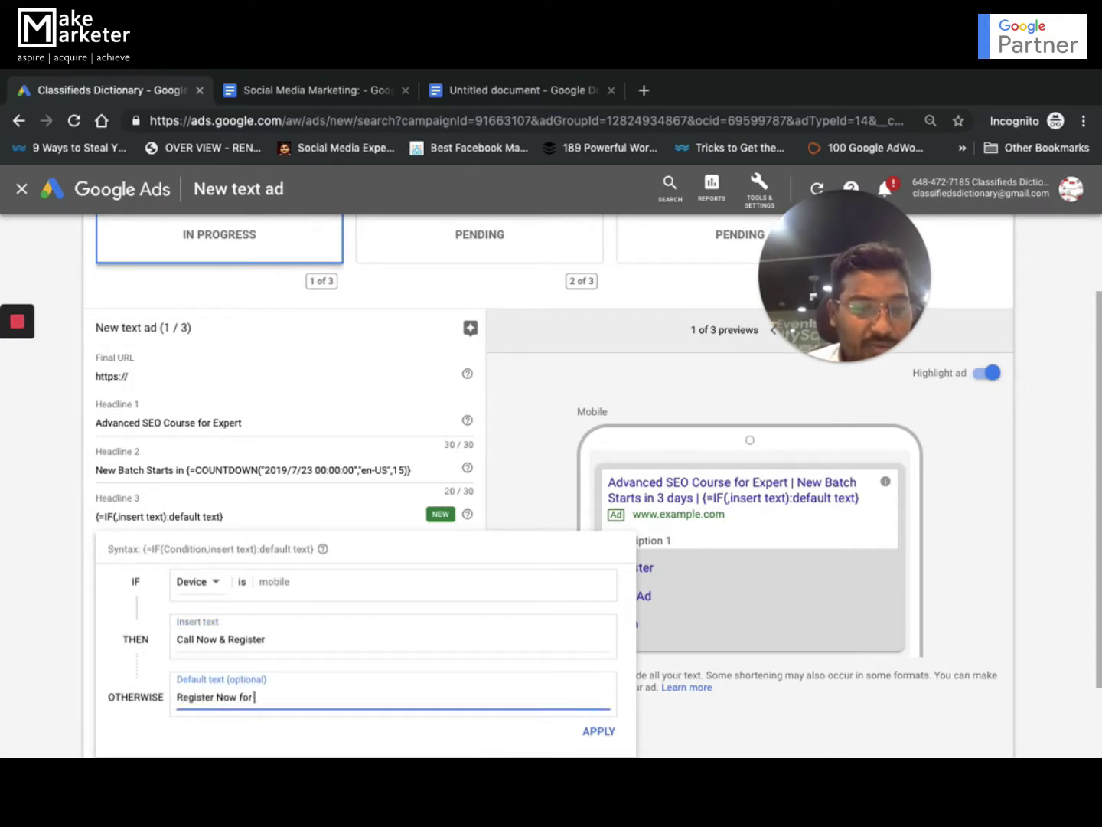
pyautogui.write('Course')
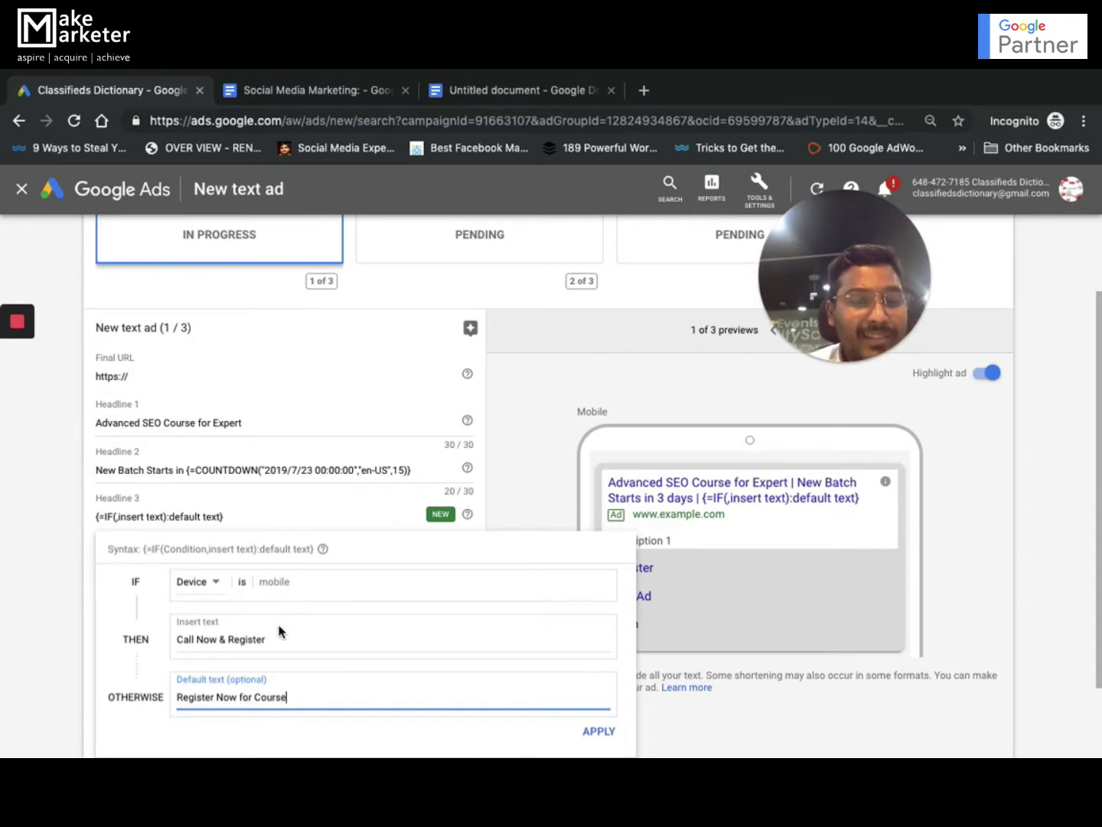
pyautogui.moveTo(273, 637); pyautogui.dragTo(172, 639)
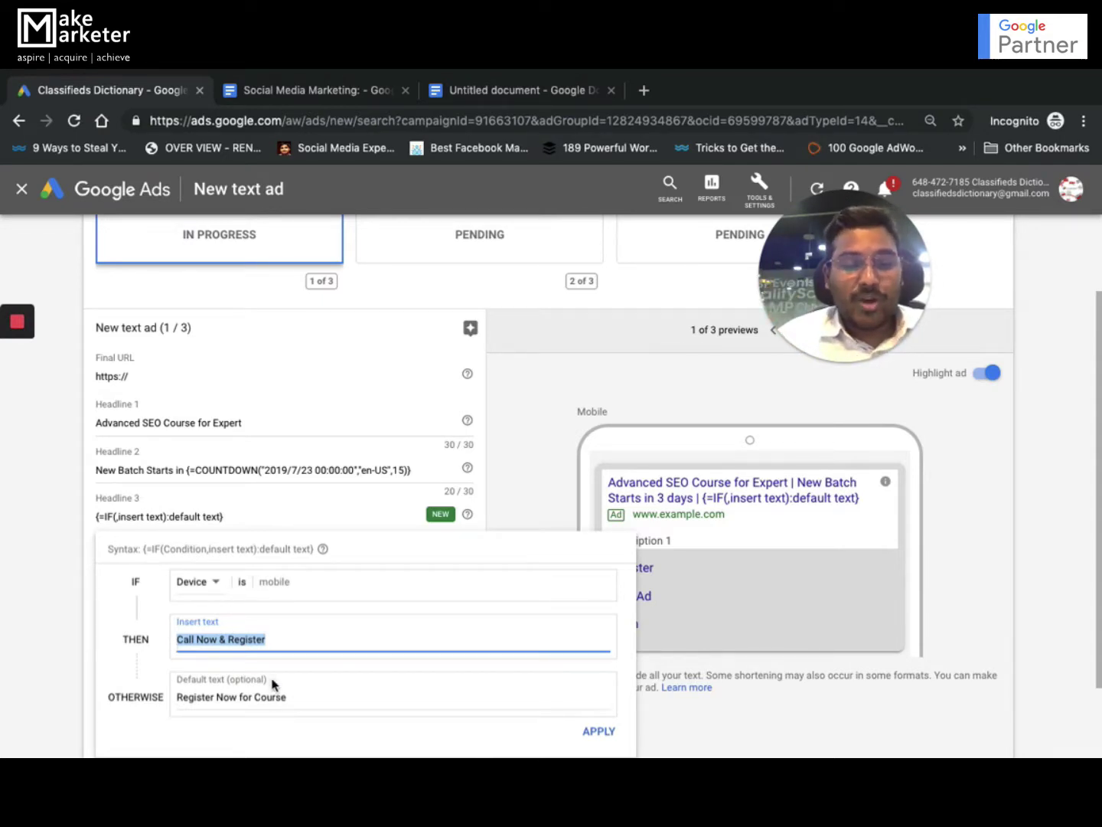
pyautogui.click(307, 702)
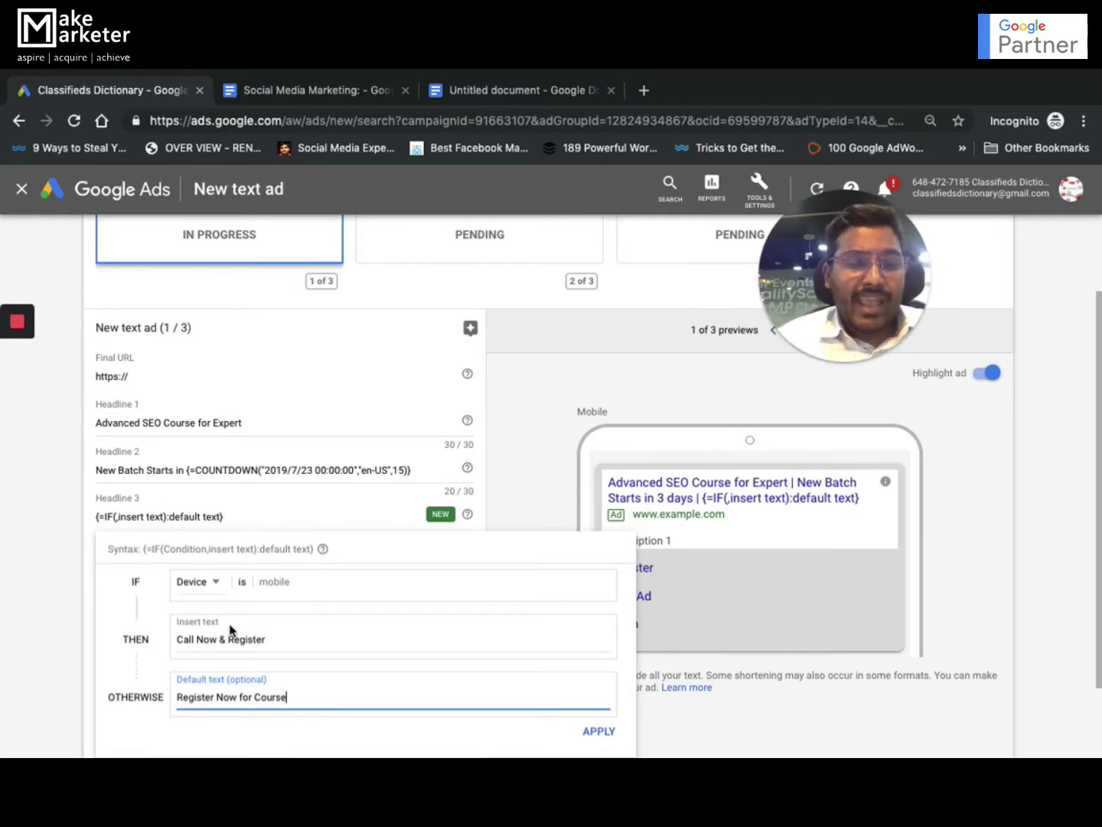
# - Change the condition type of the Headline 3 IF function to Audience
pyautogui.click(219, 586)
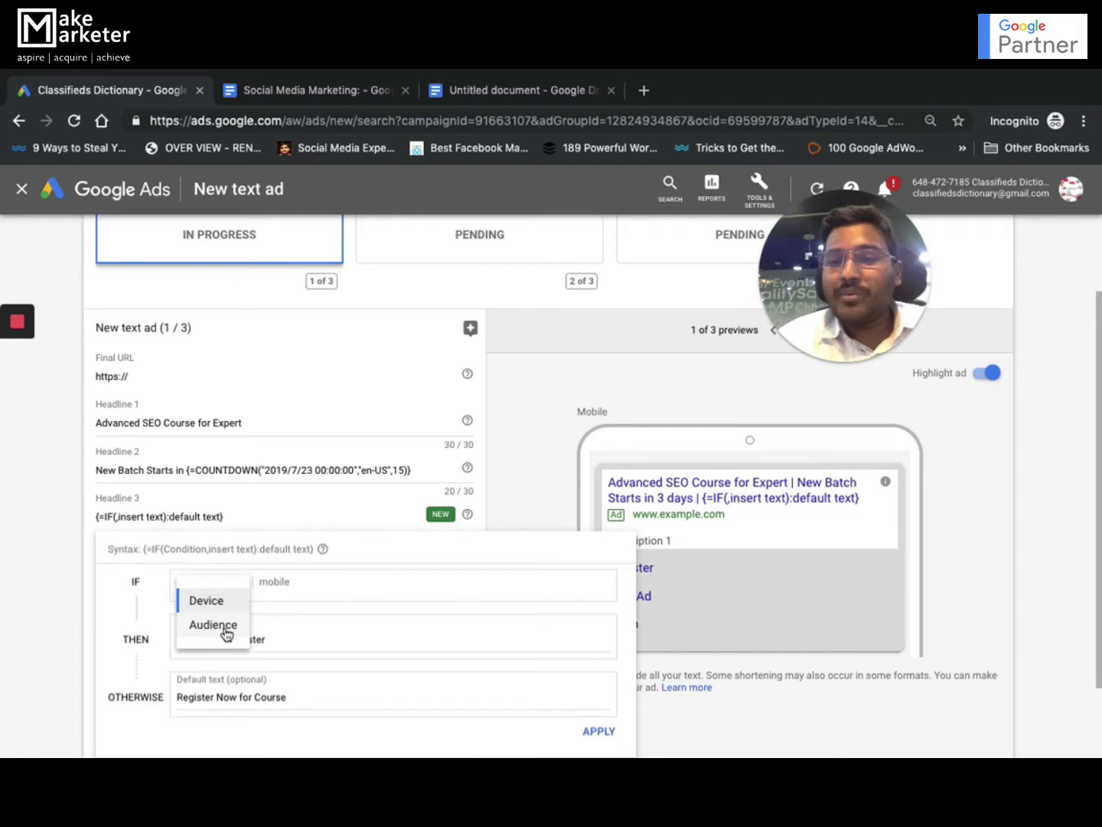
pyautogui.click(213, 625)
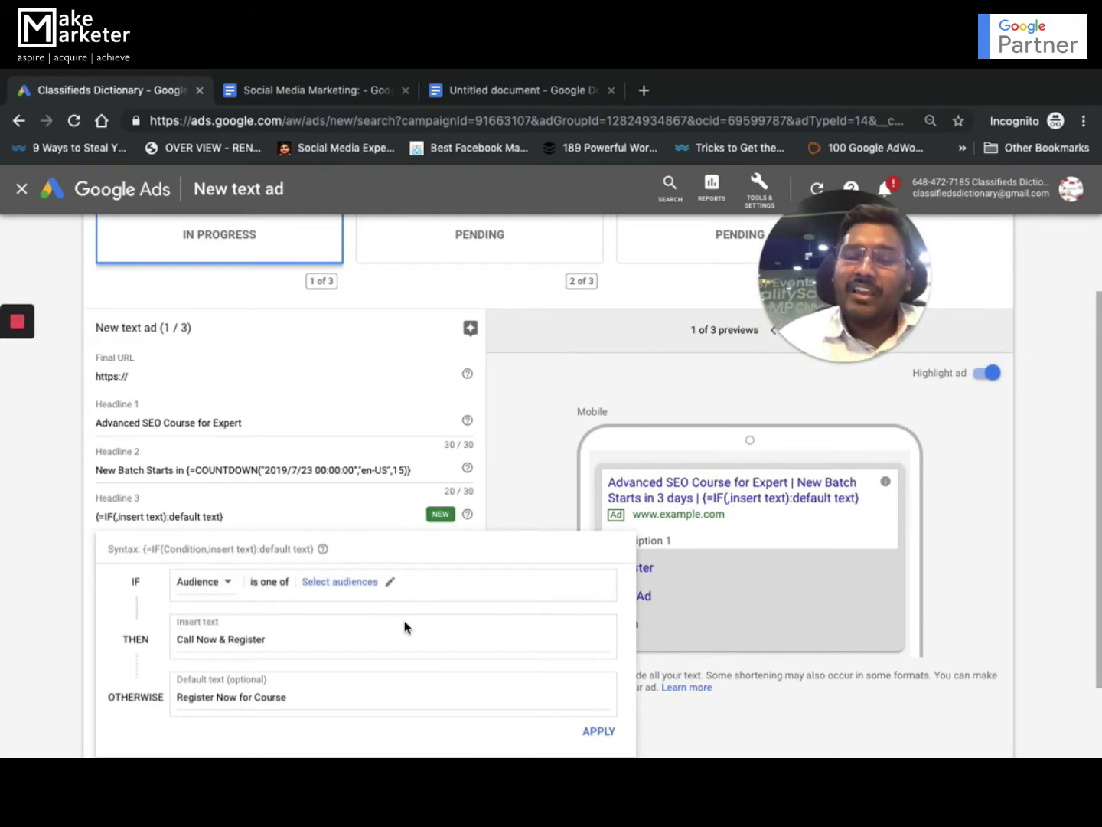